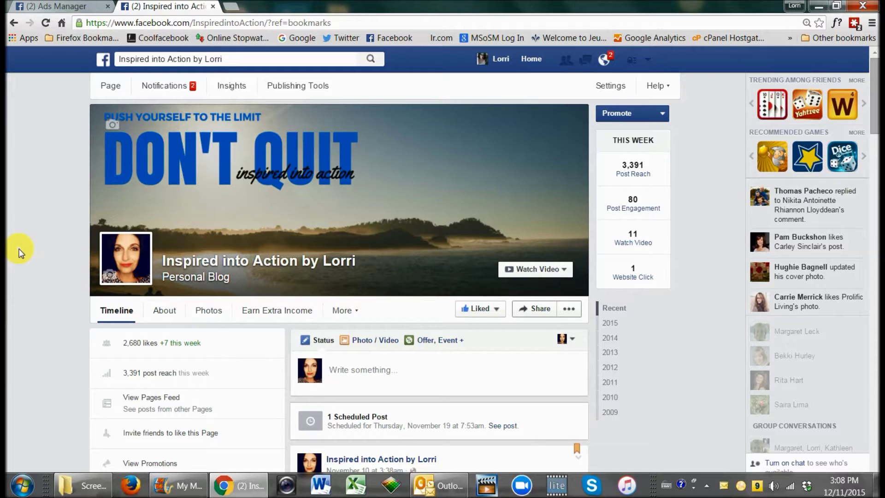
Look through the recent posts on the Inspired into Action page's timeline and their Boost Post options.
scroll(19, 302, down, 15)
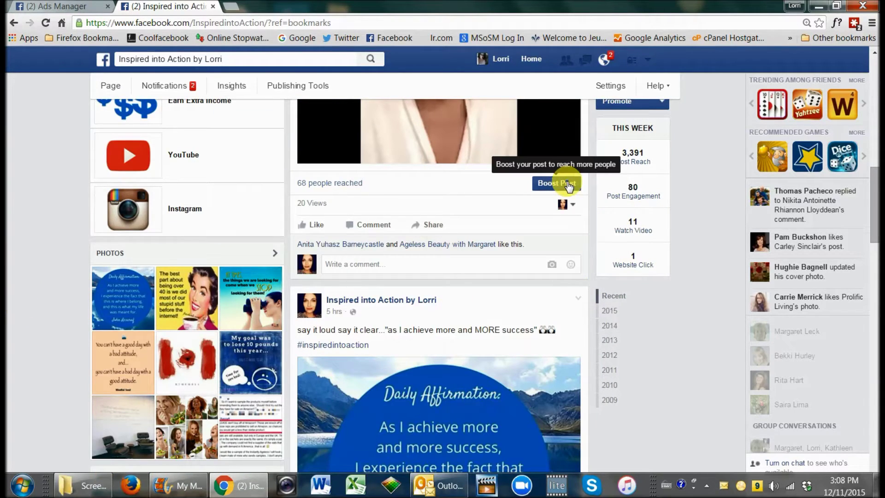
scroll(574, 344, down, 2)
scroll(571, 341, down, 5)
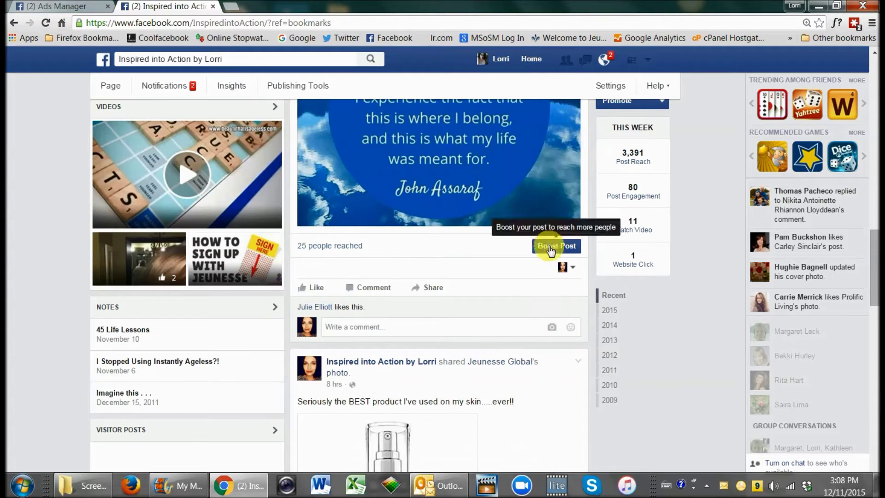
scroll(558, 331, down, 2)
scroll(557, 332, down, 4)
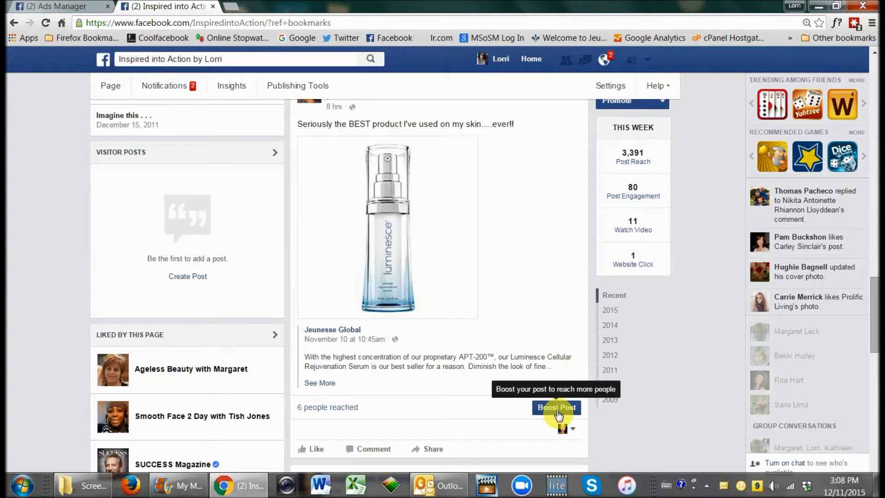
scroll(557, 410, down, 12)
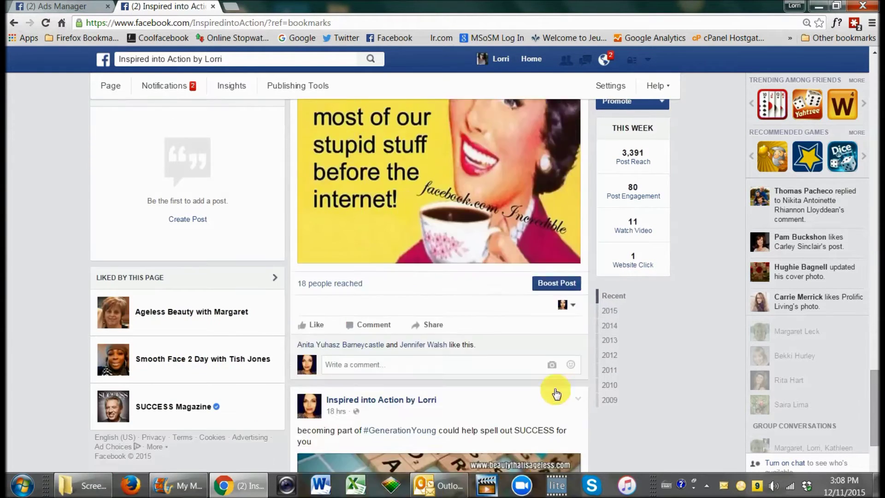
scroll(545, 387, down, 5)
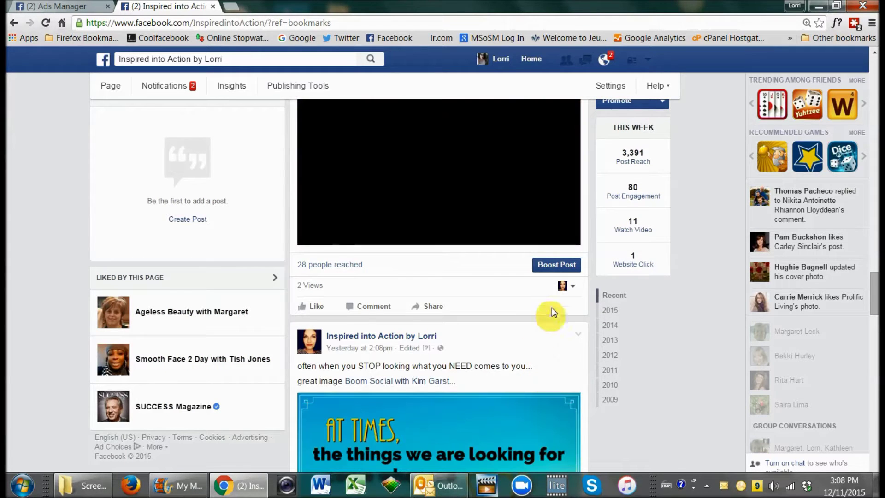
Go to the Facebook home page and open Ads Manager from there to reach the campaigns overview.
click(62, 7)
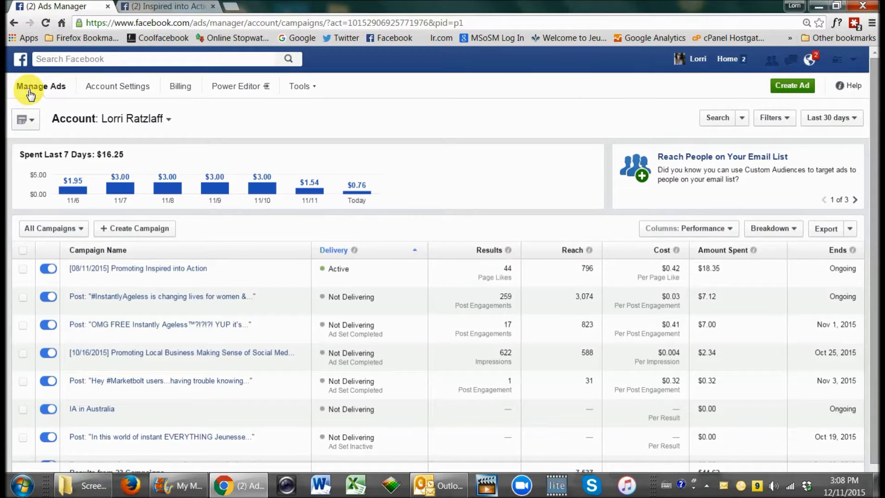
click(28, 88)
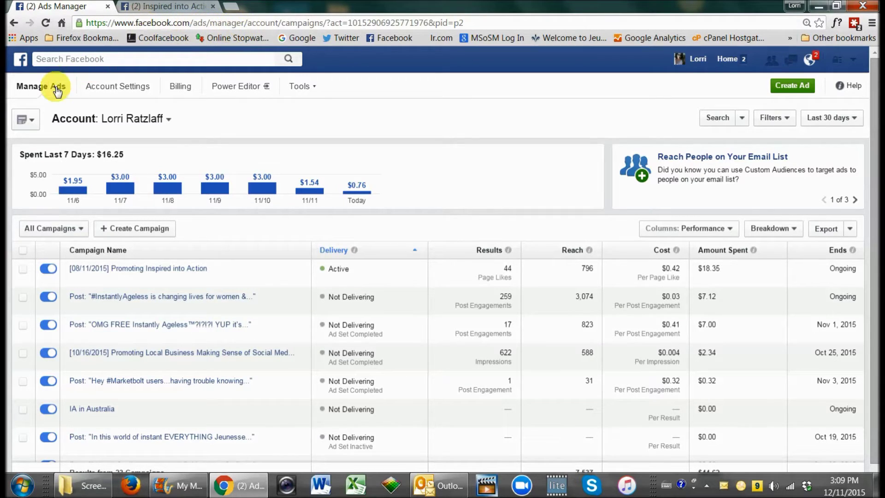
click(21, 60)
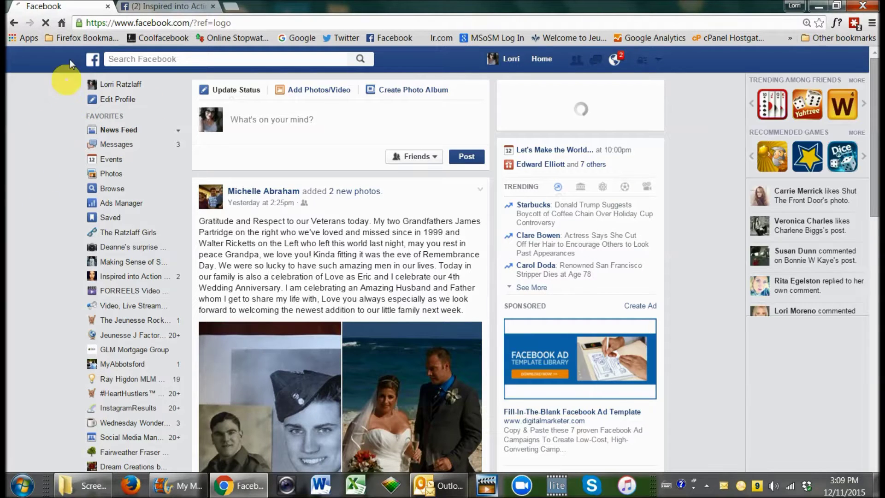
click(92, 59)
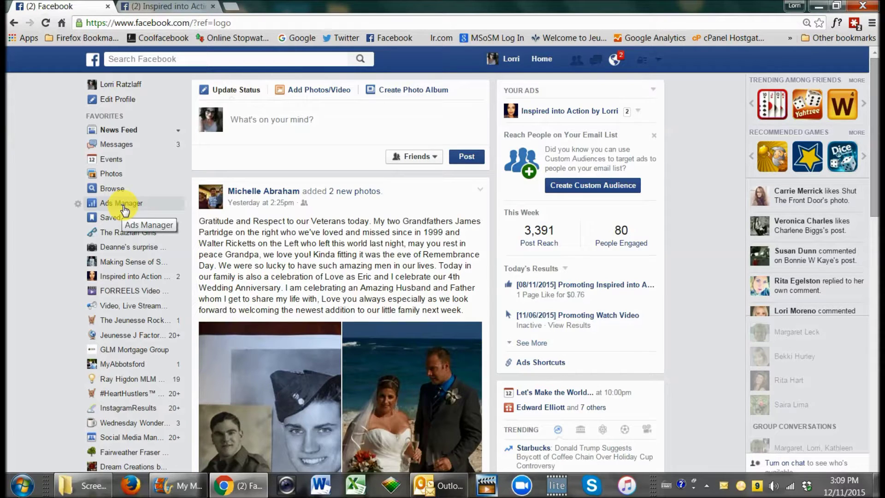
click(122, 204)
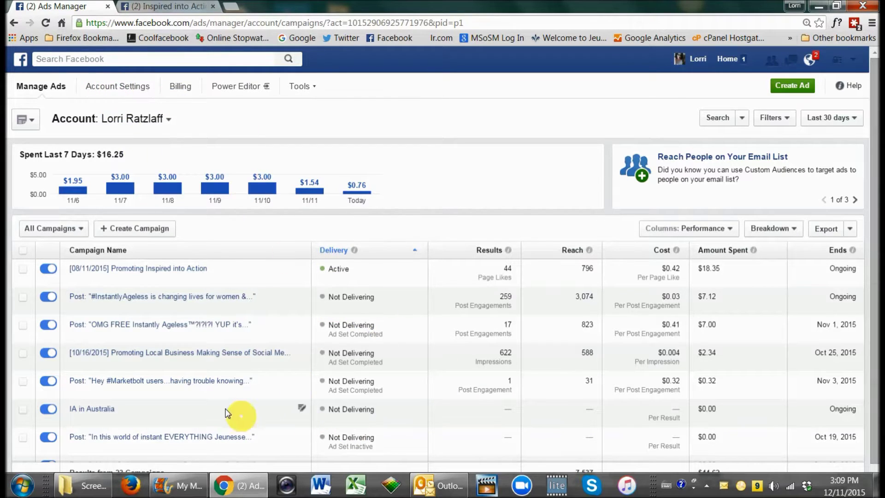
Open the ad account's settings, re-entering the account password to continue.
click(121, 90)
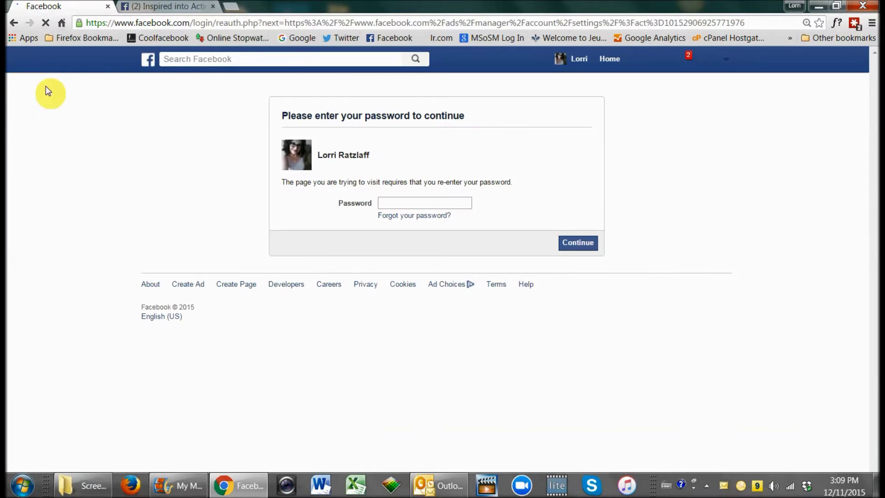
click(451, 204)
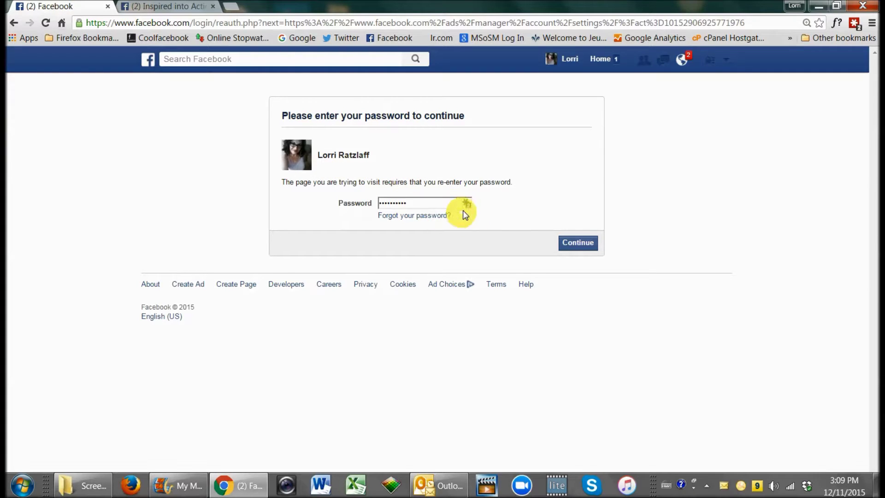
key(Return)
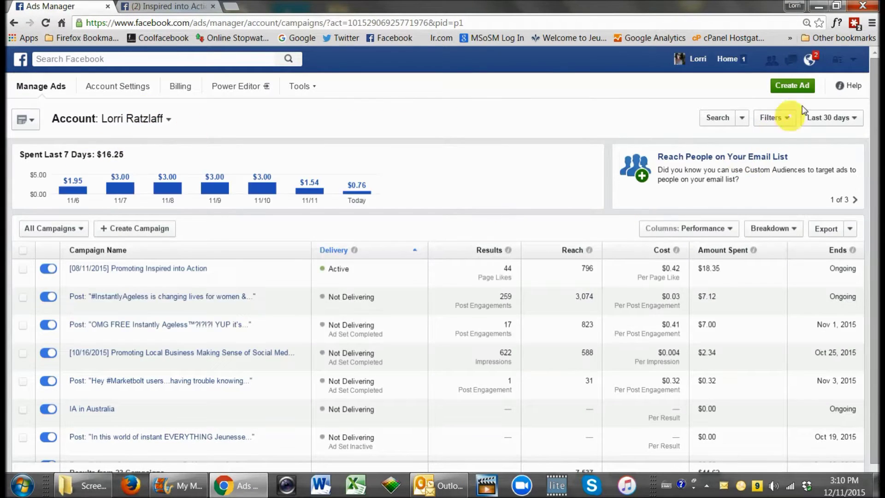
Start creating a new ad for the account from the campaigns overview.
click(792, 85)
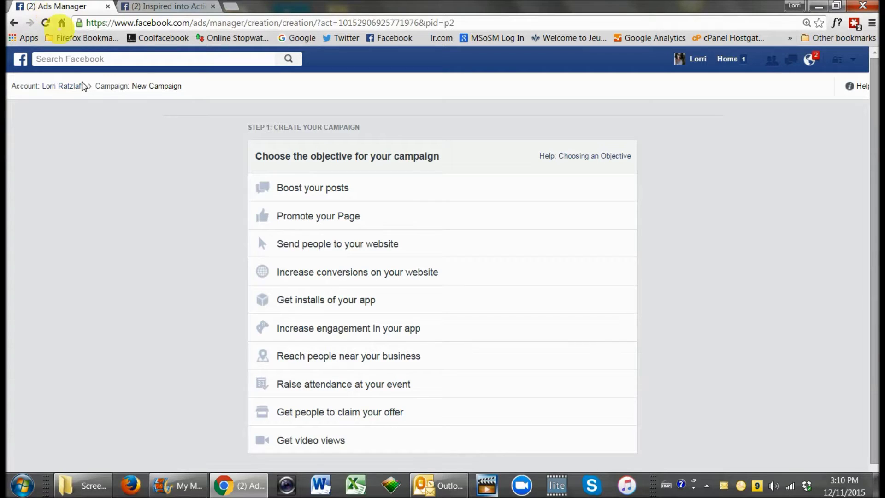
On the Inspired into Action page, examine the Boost Post options for the "At times" binoculars post and close them without boosting.
click(129, 6)
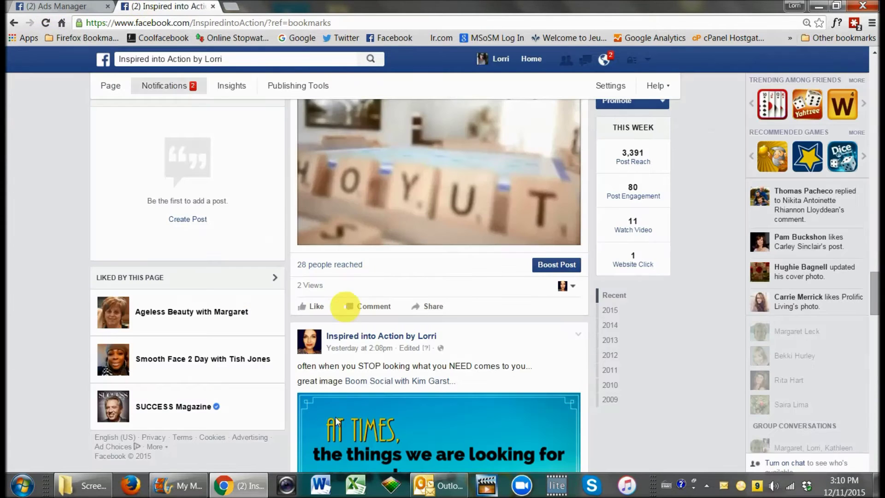
scroll(565, 261, down, 10)
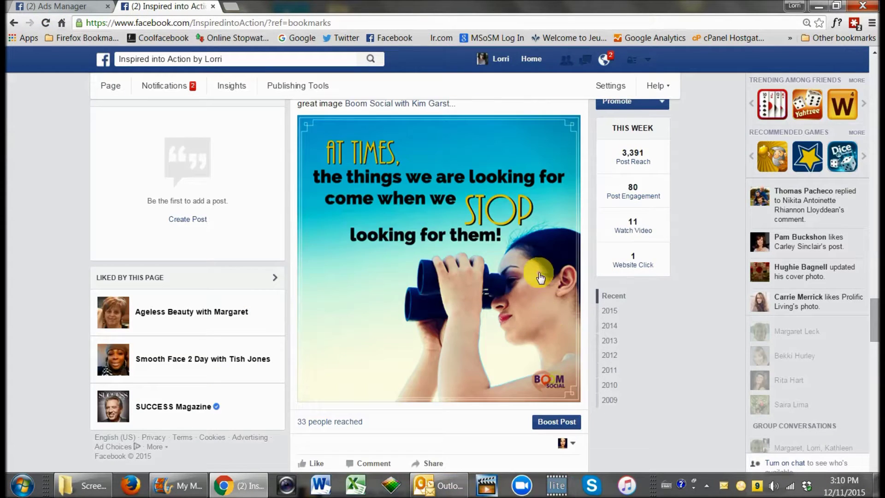
scroll(559, 283, down, 10)
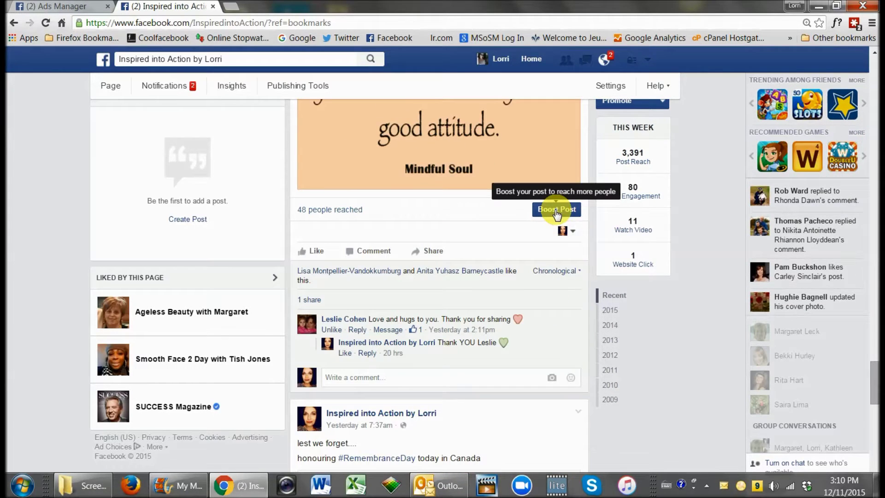
scroll(550, 216, up, 10)
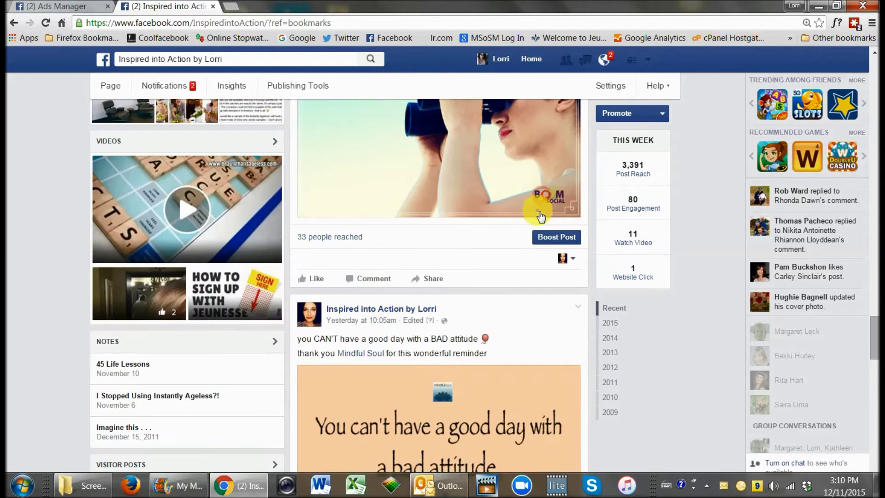
click(556, 238)
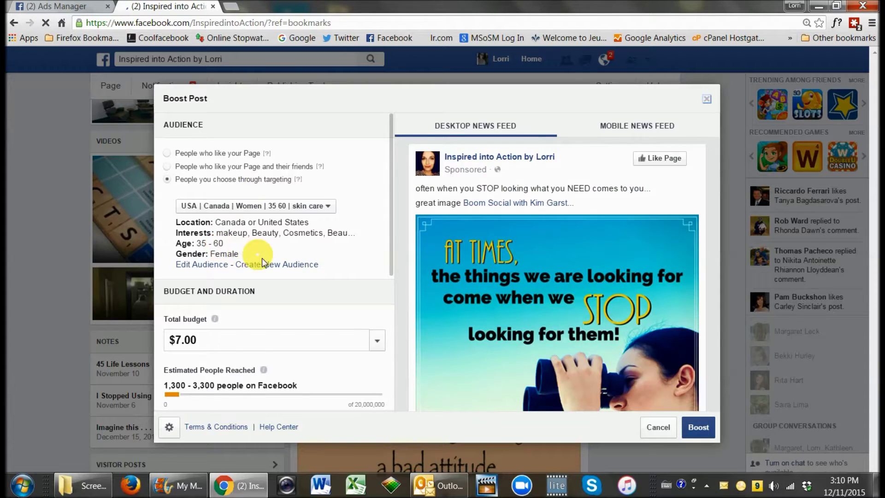
scroll(276, 286, down, 5)
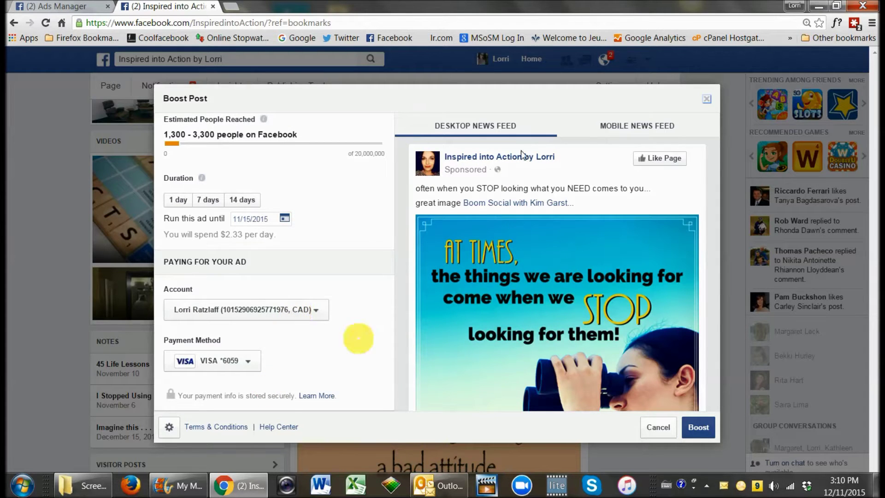
click(708, 102)
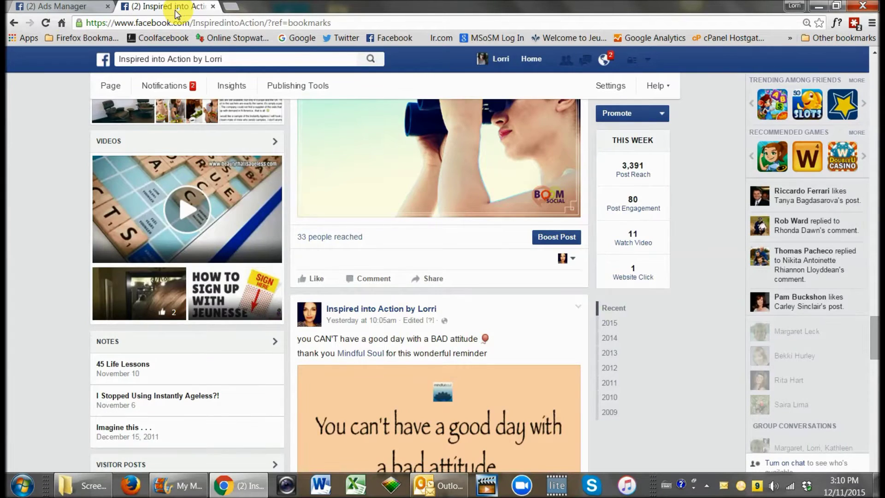
In the new ad campaign, choose the "Boost your posts" objective for the Inspired into Action page.
click(47, 9)
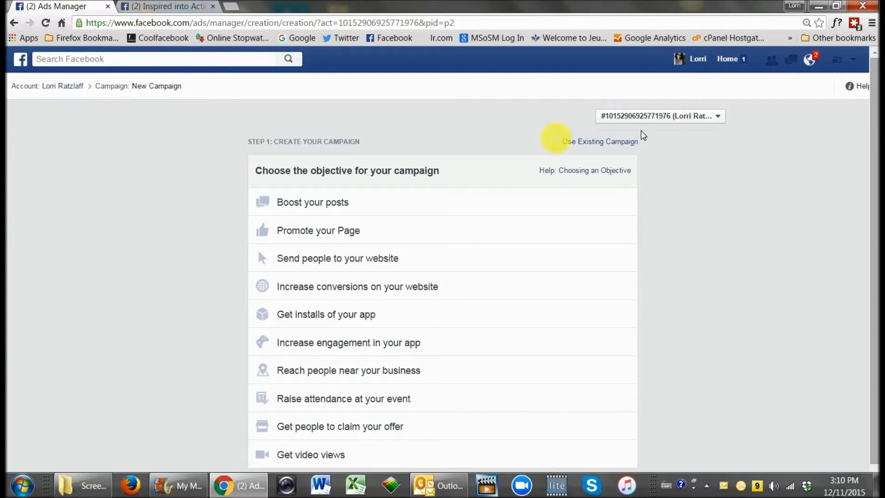
mouse_move(249, 220)
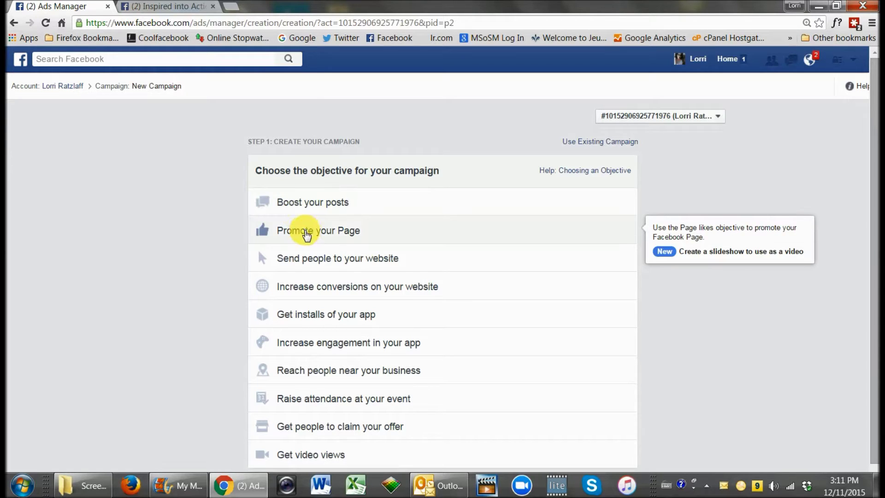
click(289, 203)
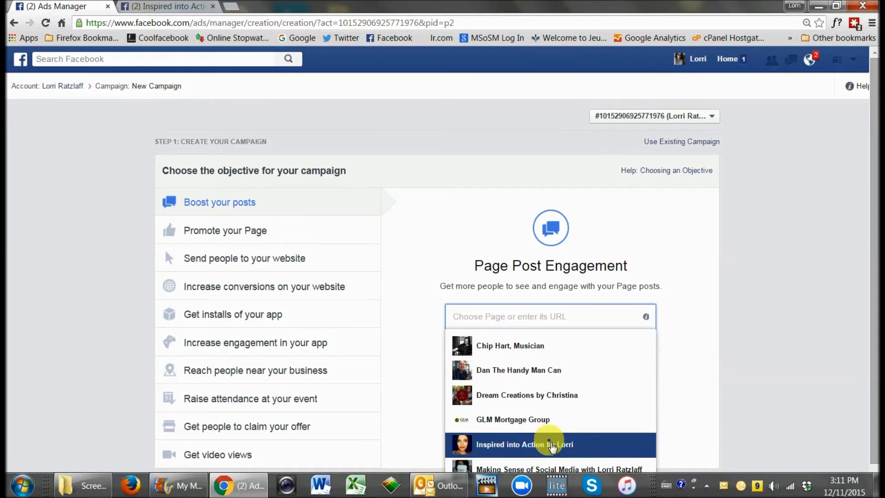
click(552, 445)
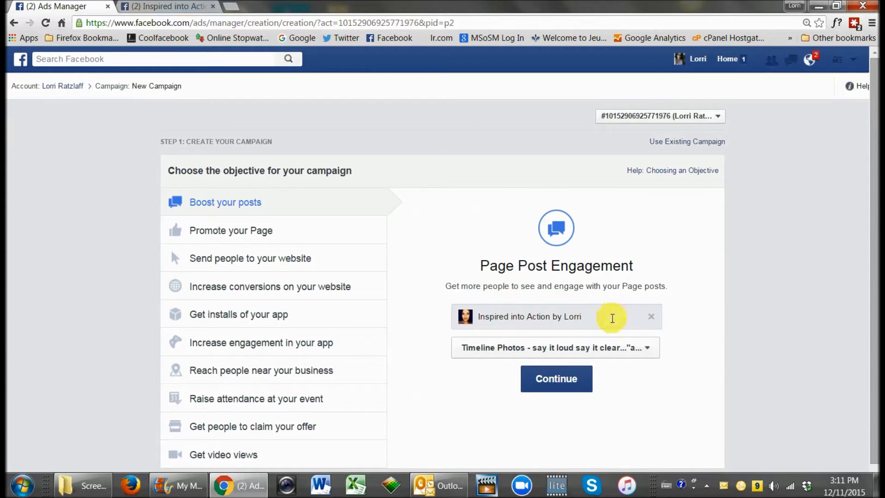
Open the list of existing page posts available for boosting and look through the most recent ones.
click(649, 350)
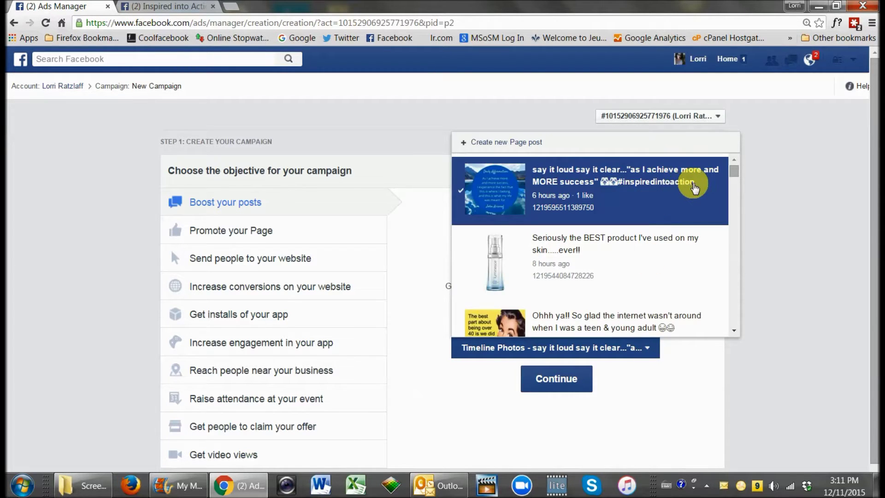
scroll(686, 189, down, 5)
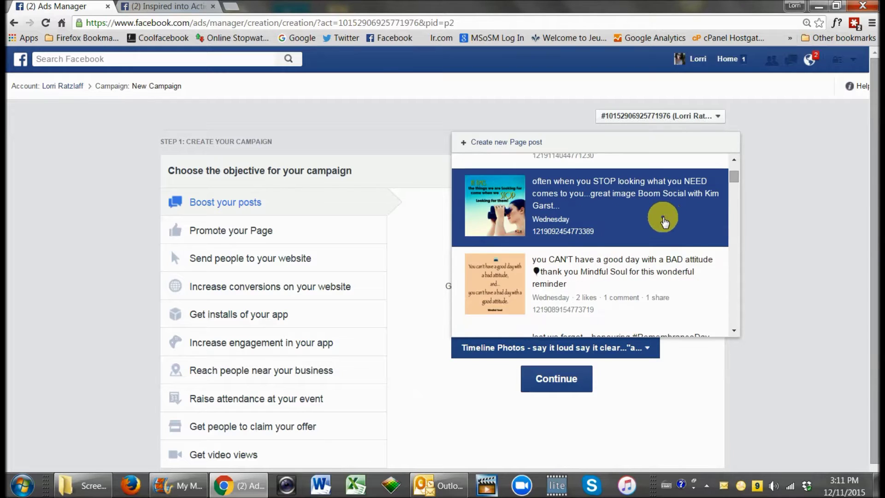
scroll(663, 216, down, 6)
scroll(661, 215, down, 6)
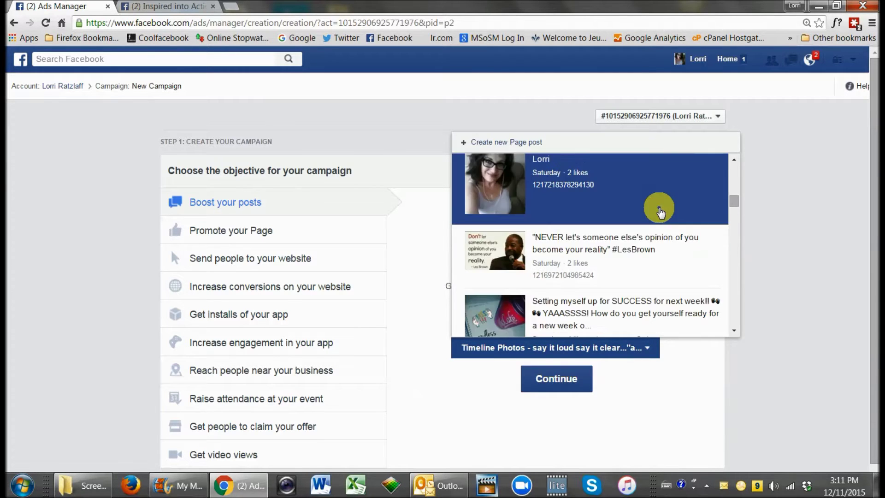
scroll(660, 212, down, 4)
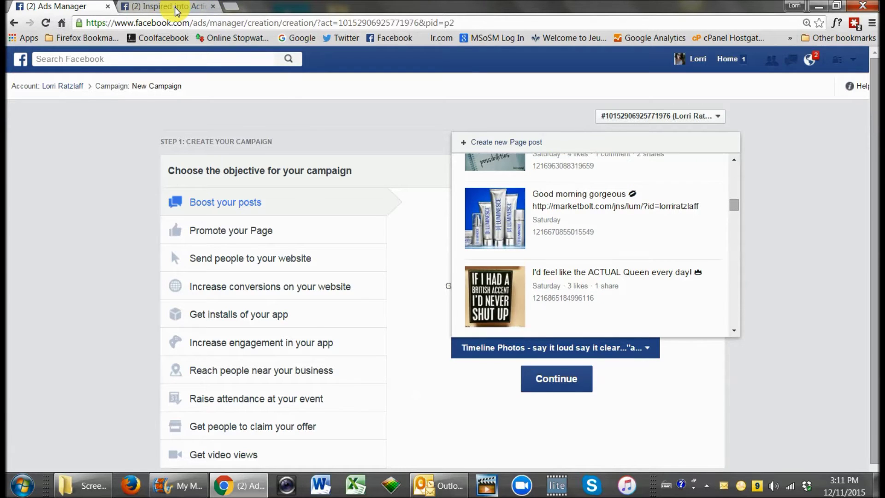
Look through older timeline posts on the Inspired into Action page, then return to the post list in Ads Manager.
click(177, 10)
scroll(502, 262, down, 5)
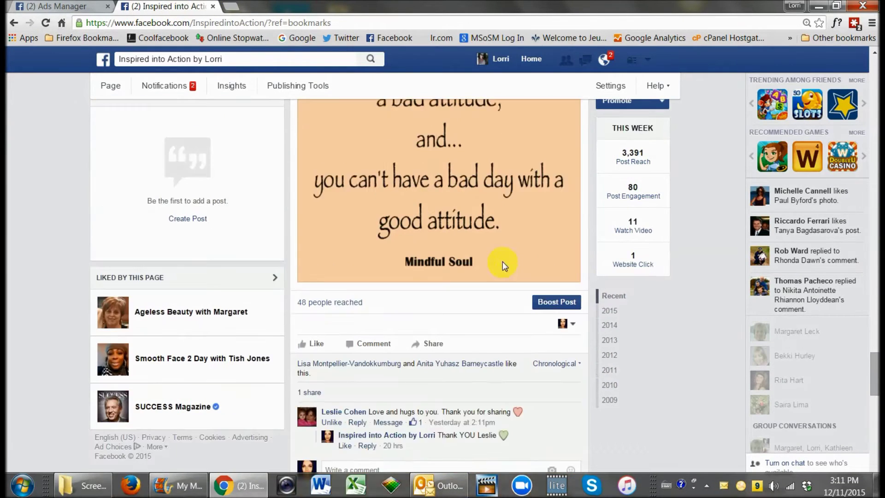
scroll(502, 261, down, 18)
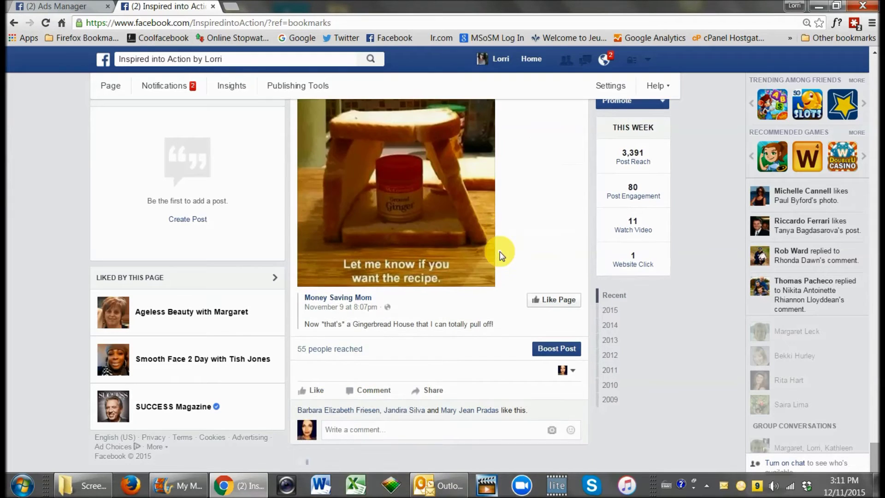
click(47, 7)
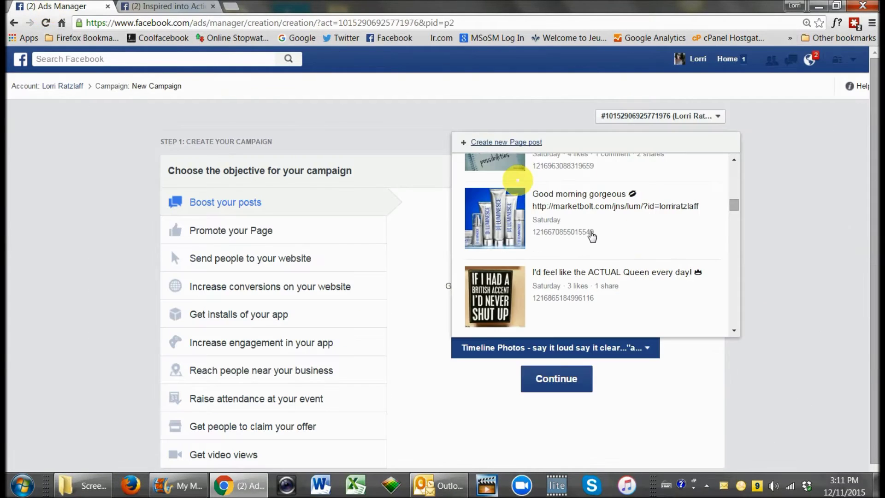
Select the older "is your #eyebrowgame strong?" timeline photo post for boosting and continue to the ad set setup.
scroll(645, 259, down, 8)
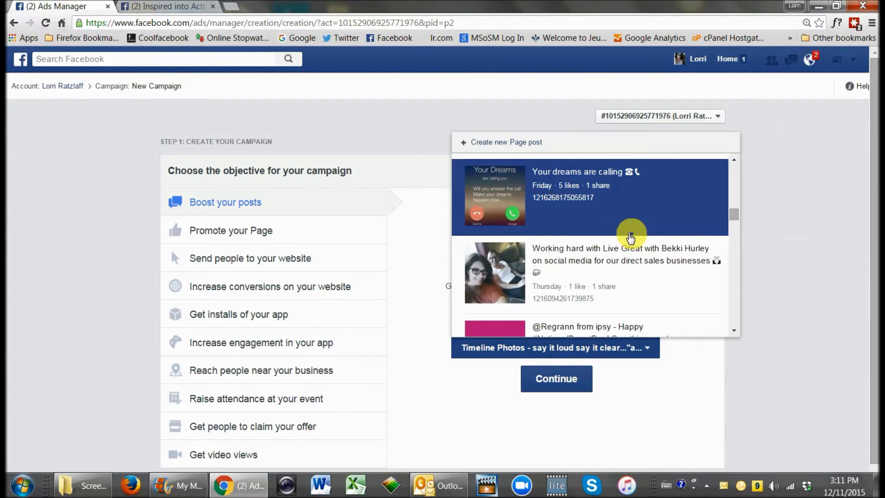
scroll(638, 282, down, 10)
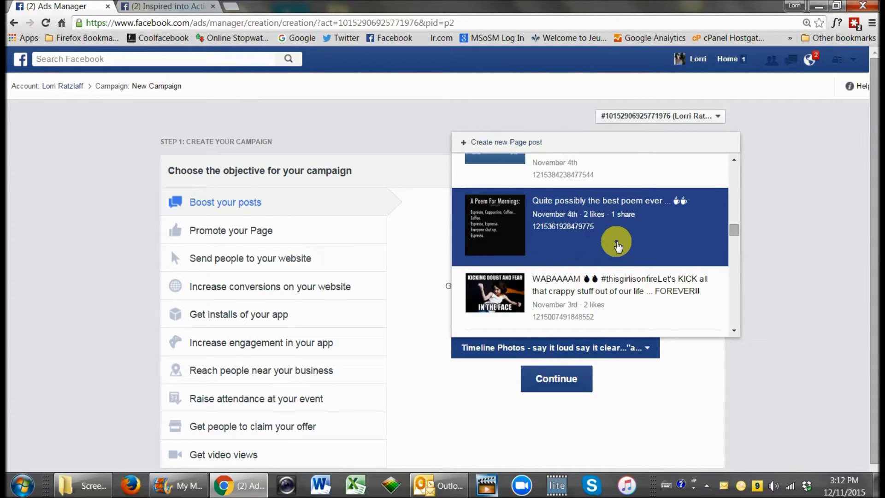
scroll(616, 244, down, 4)
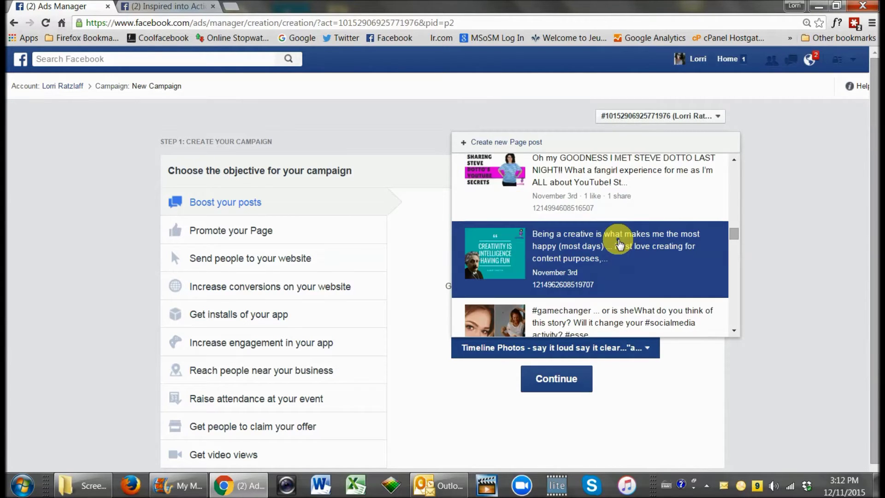
scroll(631, 229, down, 2)
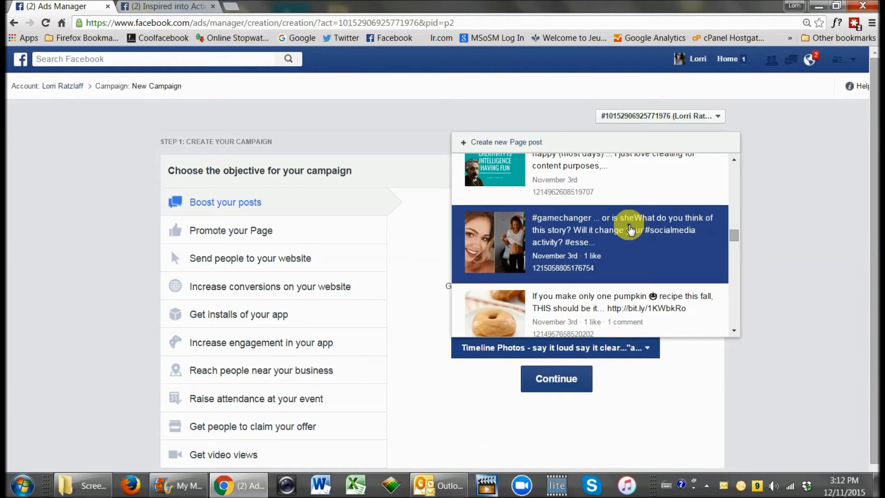
scroll(632, 254, down, 2)
scroll(664, 248, up, 2)
scroll(636, 243, down, 2)
scroll(638, 247, down, 2)
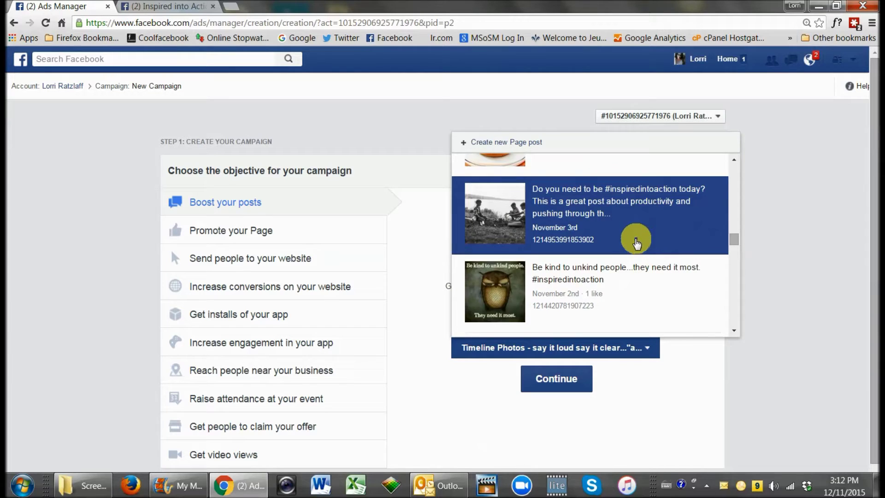
scroll(638, 243, down, 2)
scroll(638, 244, down, 2)
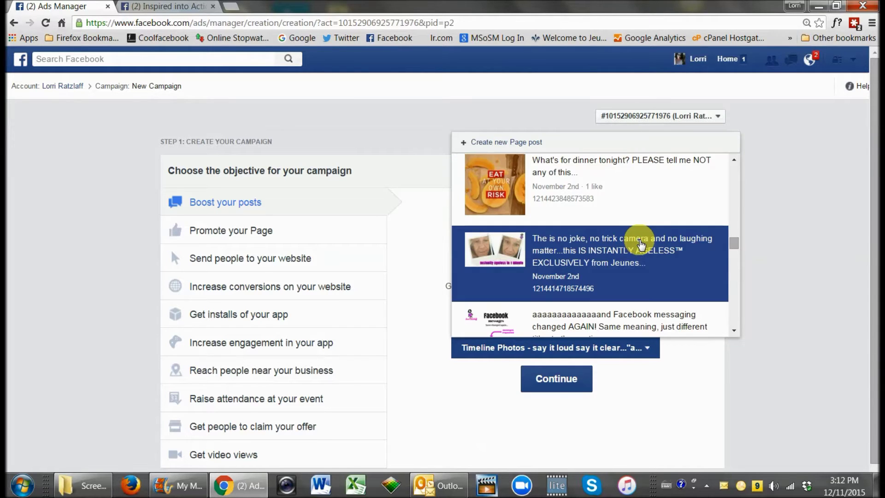
scroll(650, 257, down, 2)
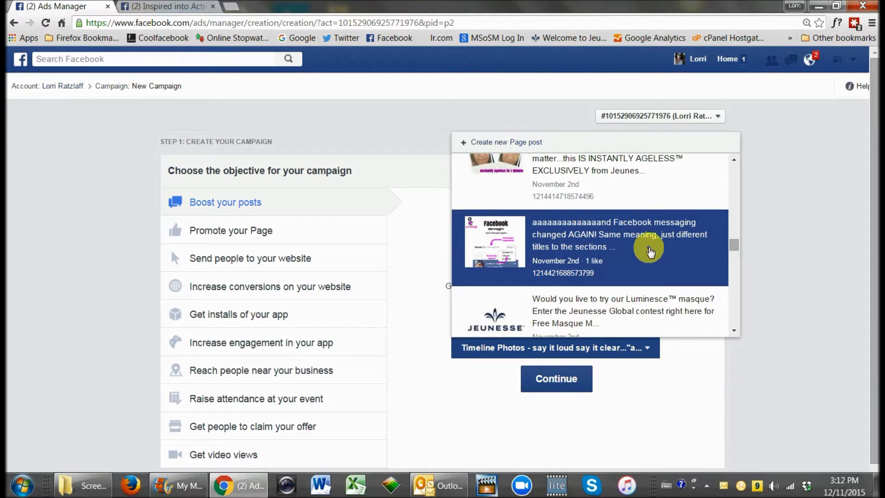
scroll(649, 251, down, 2)
scroll(645, 242, down, 2)
scroll(646, 237, down, 2)
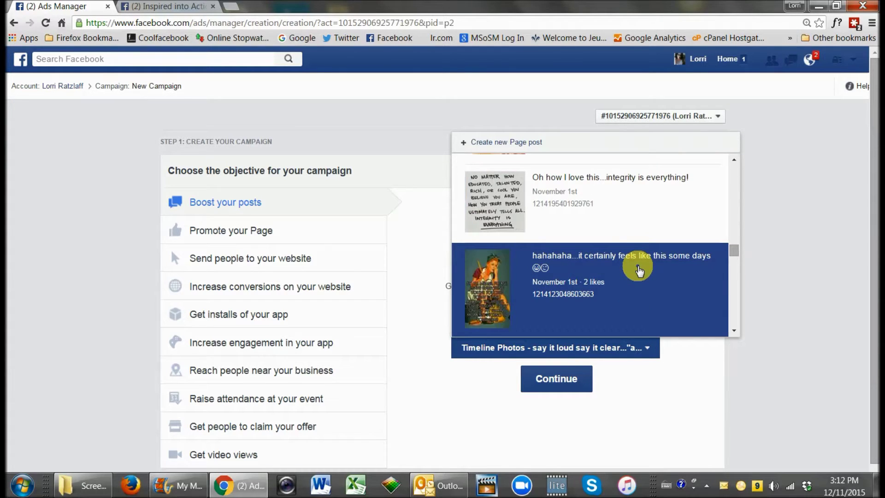
scroll(638, 270, down, 2)
scroll(637, 268, down, 2)
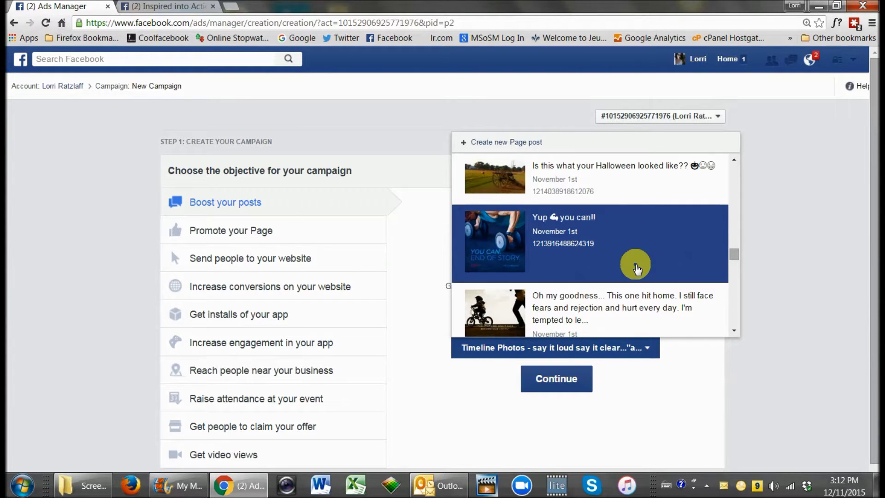
scroll(637, 268, down, 2)
scroll(636, 261, down, 5)
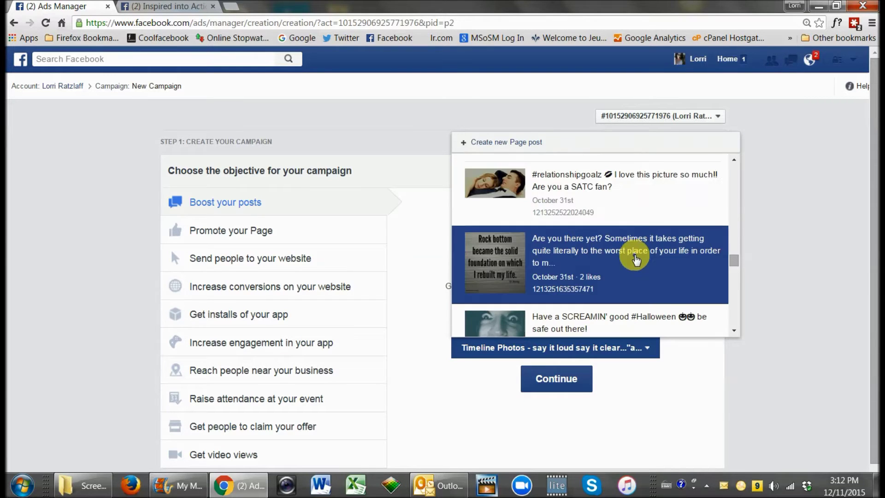
scroll(636, 258, down, 5)
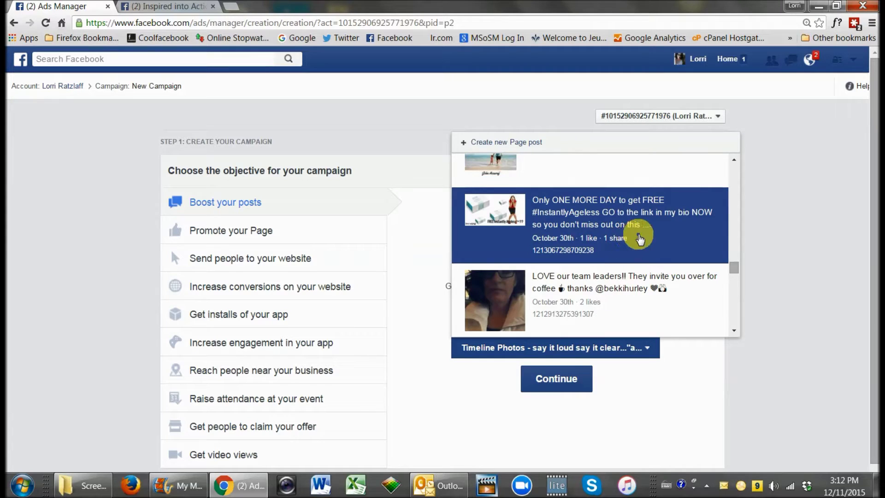
scroll(638, 240, down, 5)
click(593, 192)
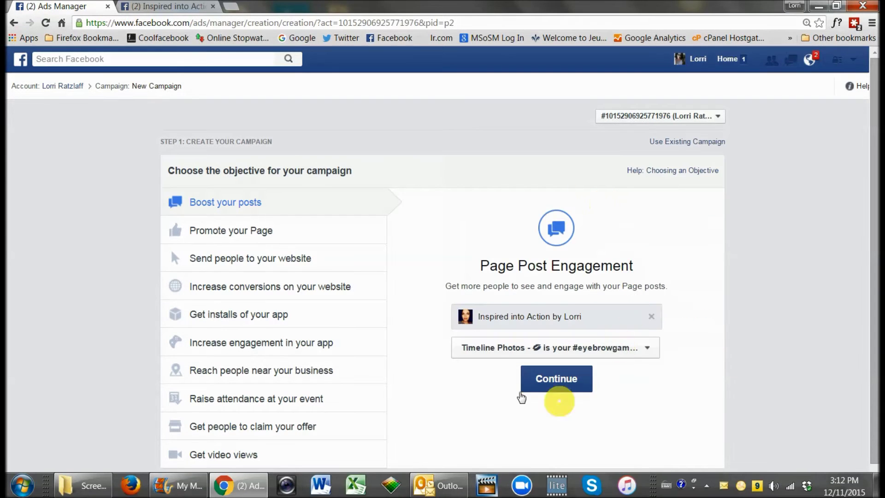
click(556, 379)
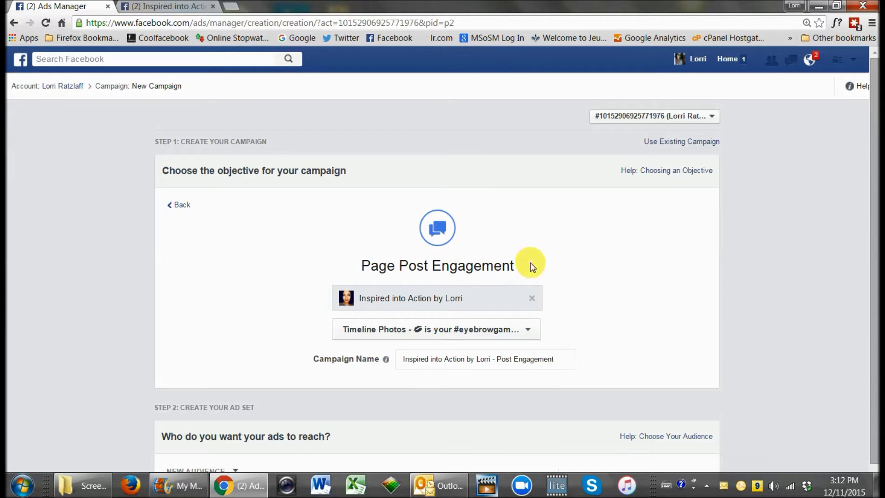
Look over the campaign form from campaign name, audience and budget to the Desktop News Feed preview of the boosted eyebrow post.
scroll(638, 314, down, 4)
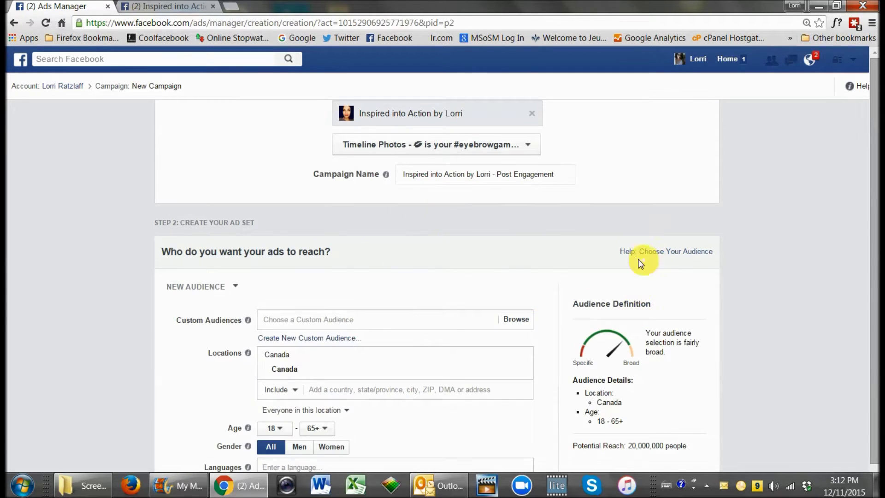
scroll(638, 259, up, 2)
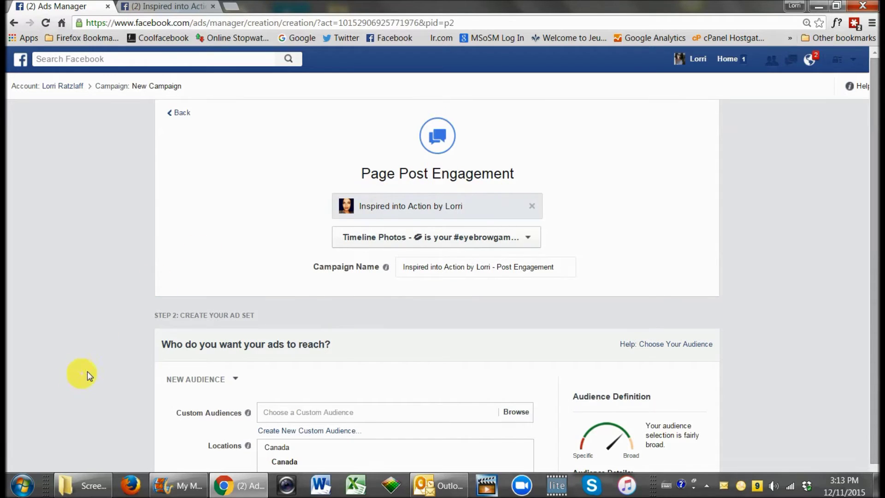
scroll(87, 375, down, 2)
scroll(104, 322, down, 8)
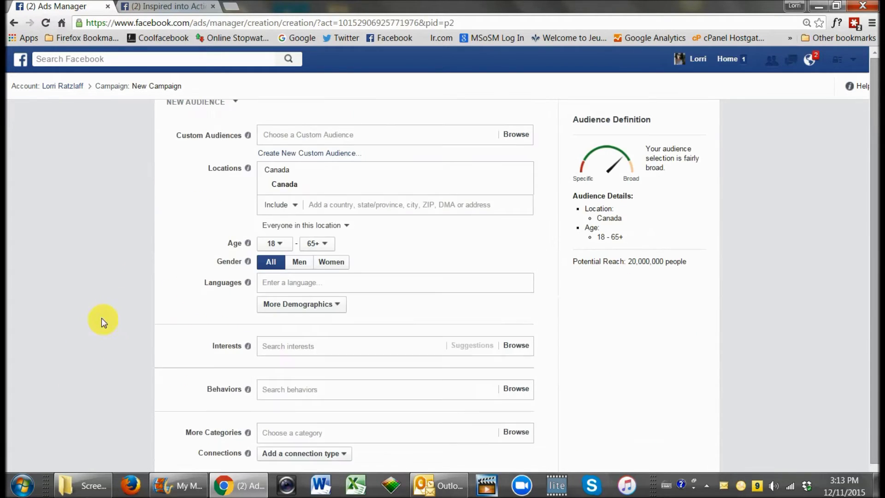
scroll(109, 319, down, 2)
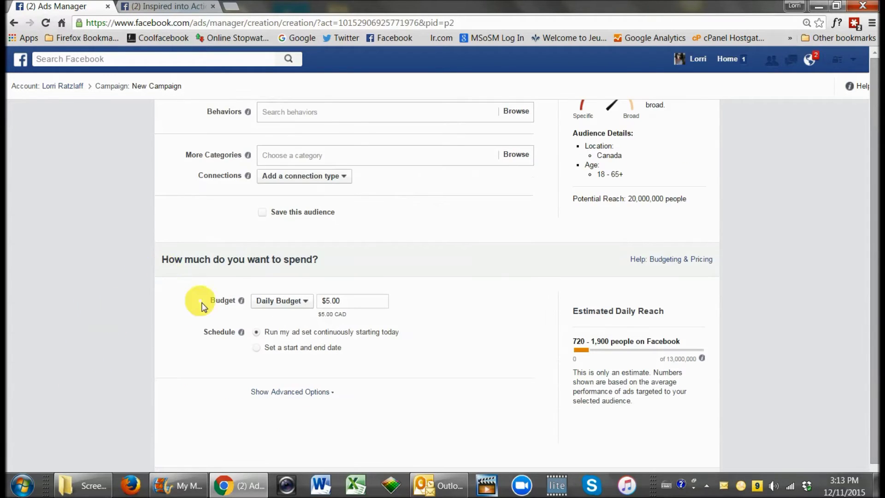
scroll(139, 314, down, 8)
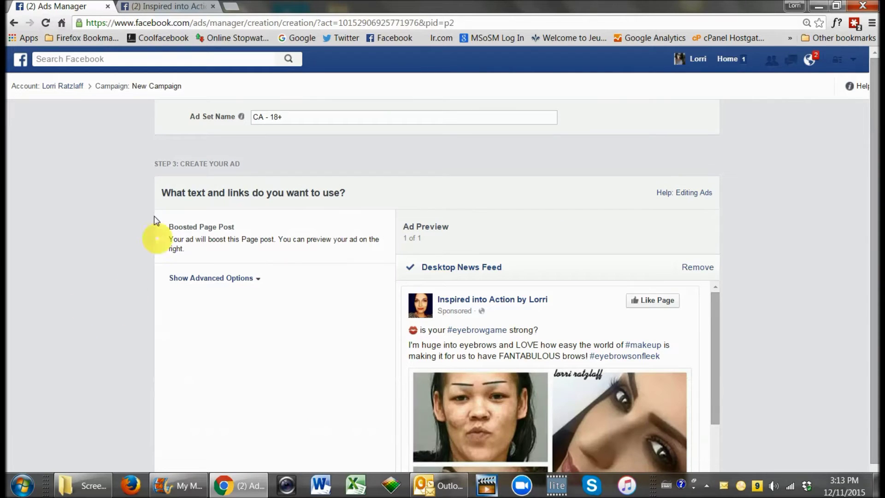
scroll(585, 392, down, 8)
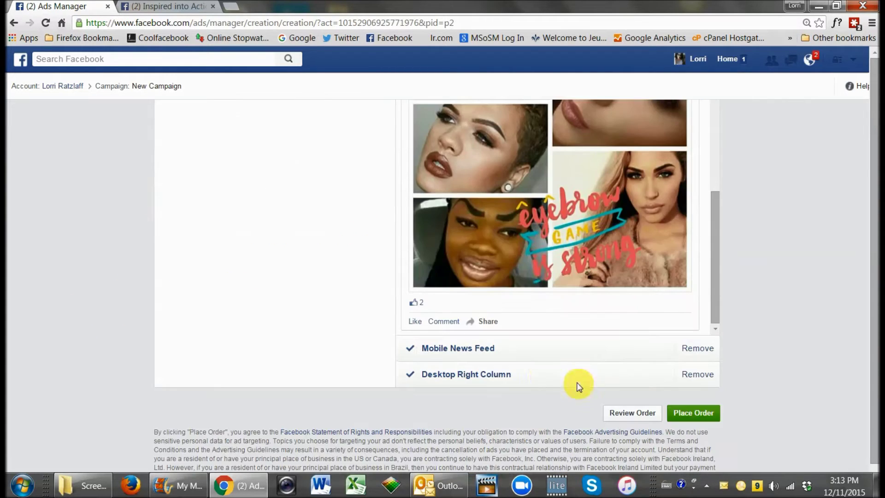
scroll(530, 370, up, 2)
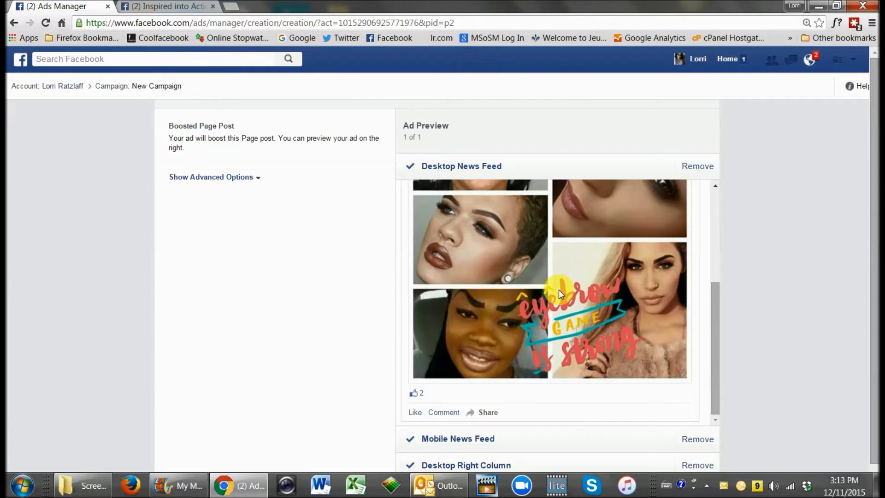
scroll(557, 274, up, 2)
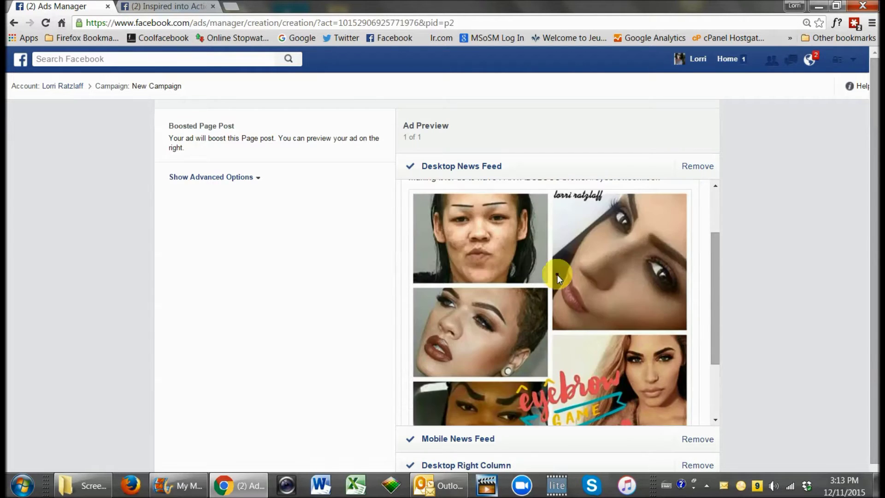
scroll(553, 318, up, 4)
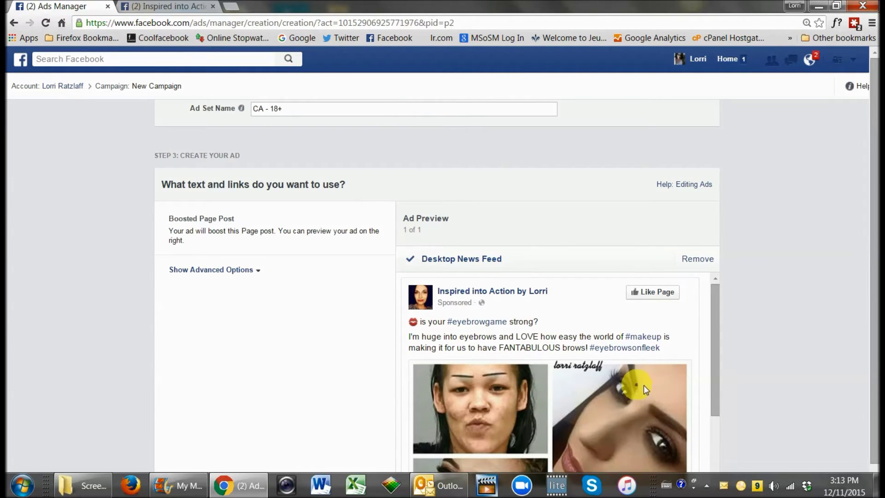
scroll(590, 372, down, 5)
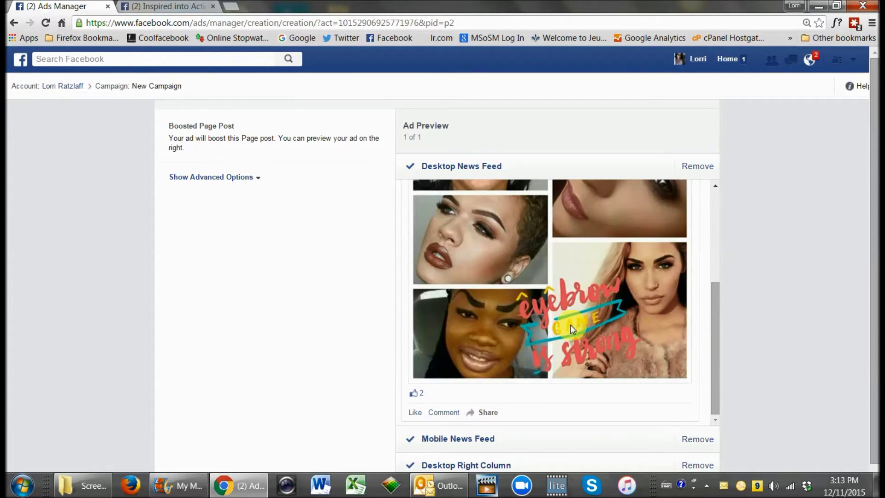
Review the ad set's audience targeting options, audience definition, daily budget, schedule and estimated daily reach.
scroll(640, 336, up, 10)
scroll(206, 340, up, 8)
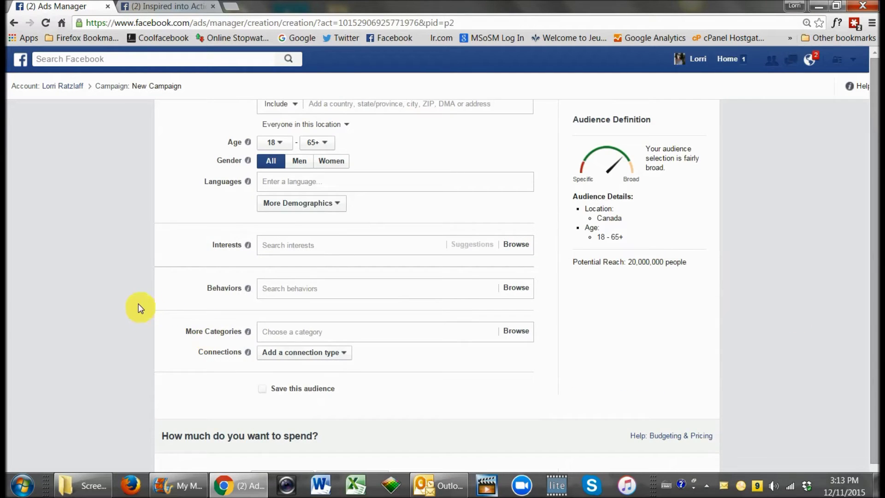
scroll(119, 311, down, 8)
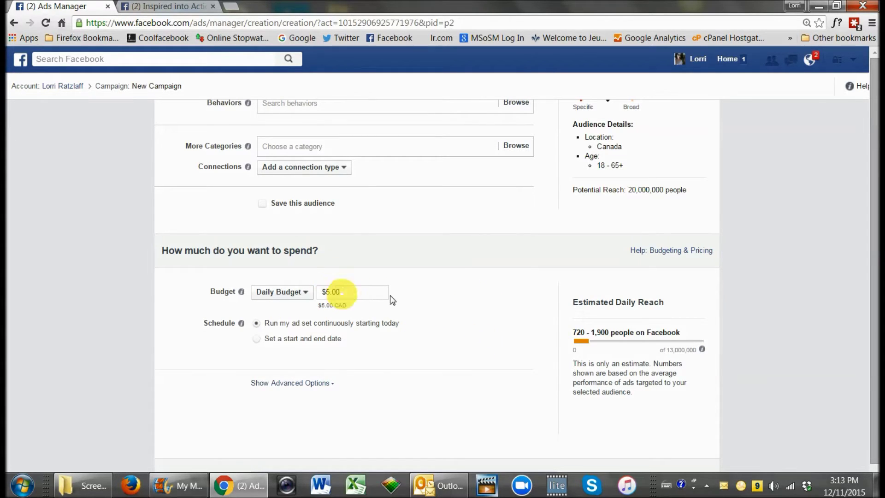
scroll(798, 325, up, 2)
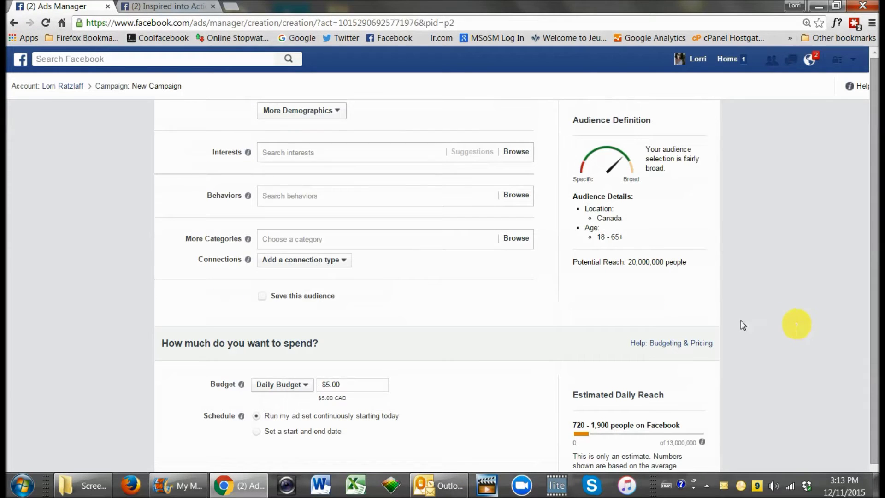
scroll(59, 241, up, 2)
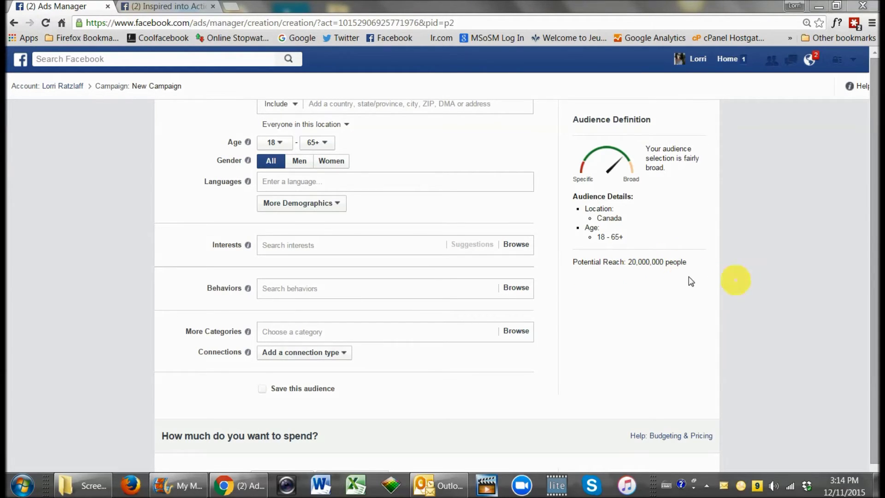
scroll(173, 421, down, 4)
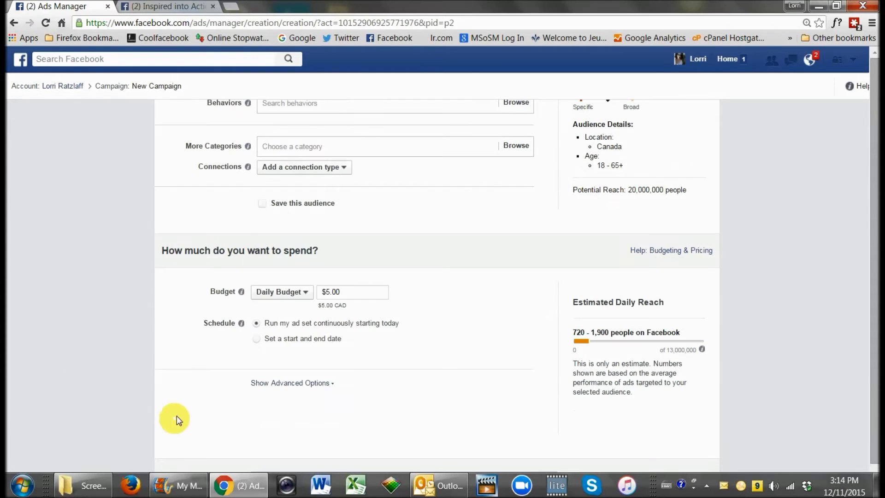
Examine the audience settings and potential reach again, alongside the daily budget, schedule and estimated daily reach.
scroll(284, 298, up, 4)
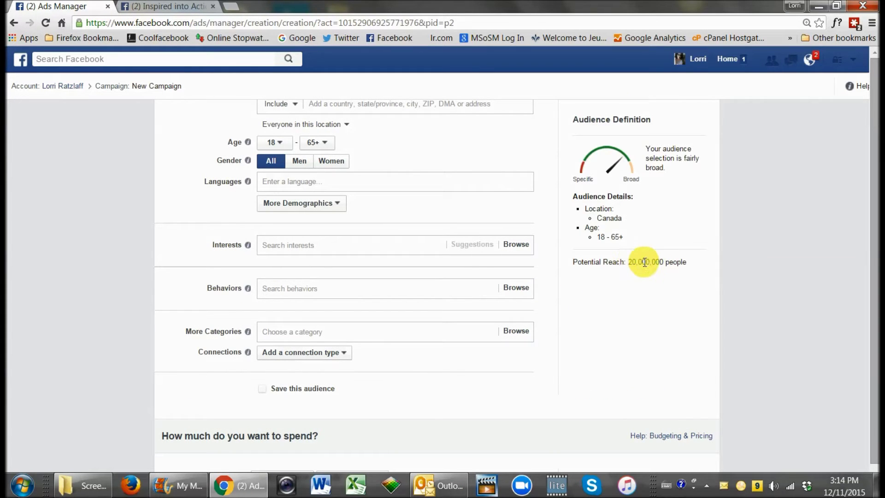
scroll(321, 275, up, 2)
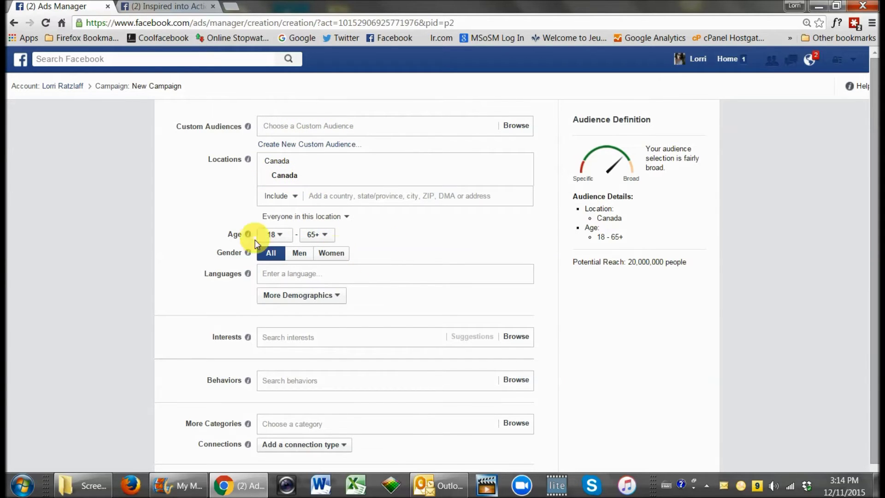
scroll(185, 279, down, 2)
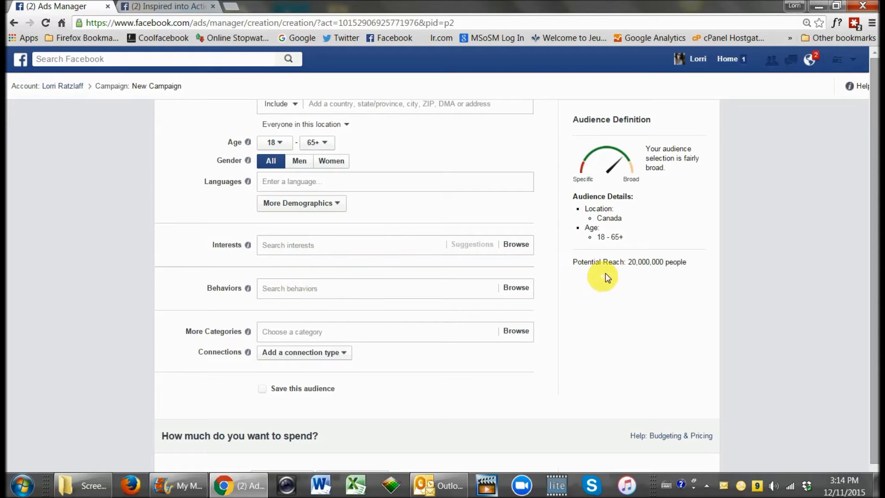
scroll(668, 277, down, 2)
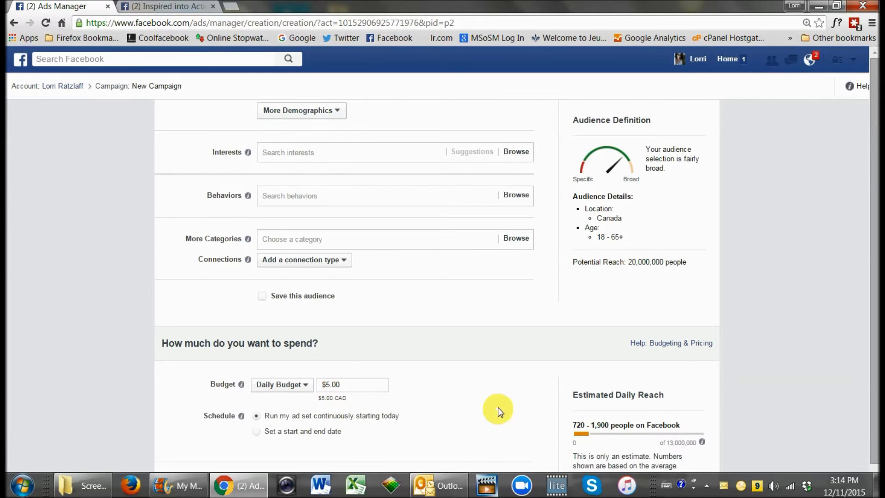
scroll(496, 405, down, 2)
scroll(488, 394, up, 2)
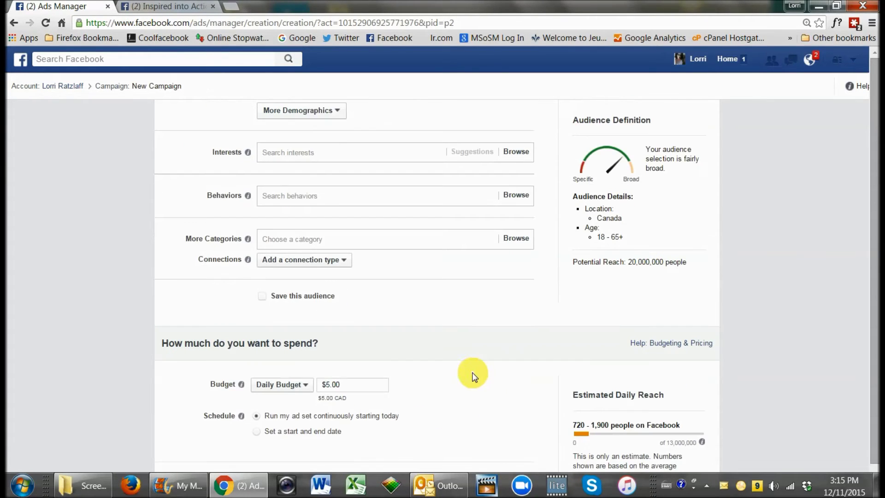
scroll(466, 368, up, 2)
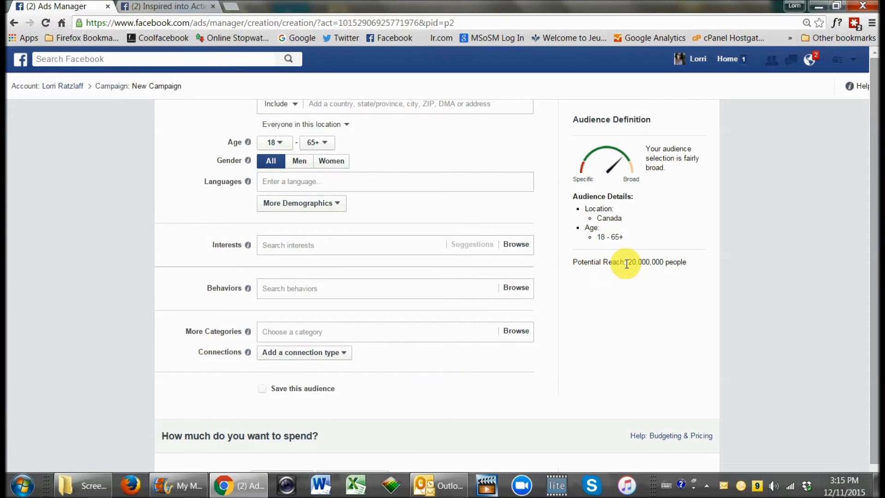
scroll(98, 221, up, 4)
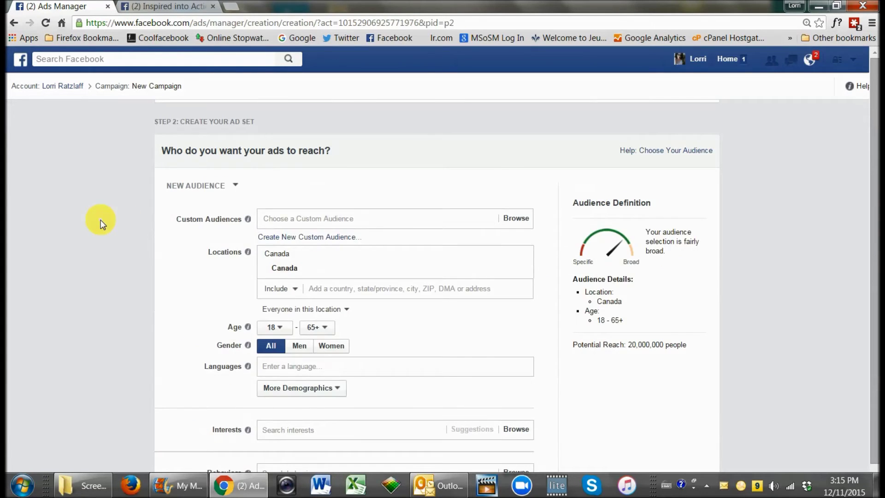
scroll(147, 210, down, 2)
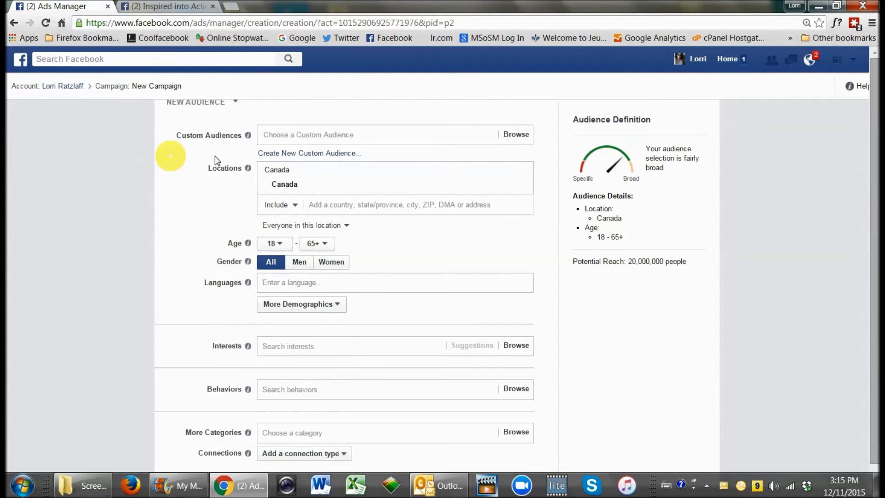
drag(628, 261, 663, 261)
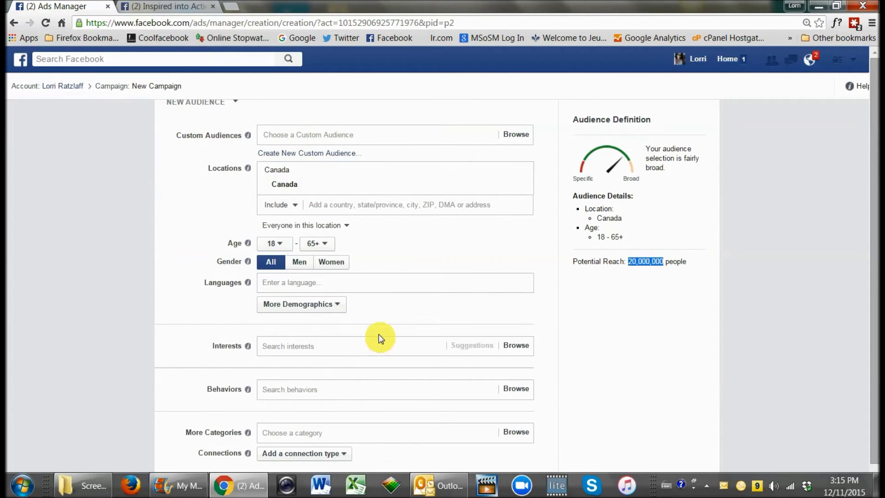
scroll(377, 334, down, 5)
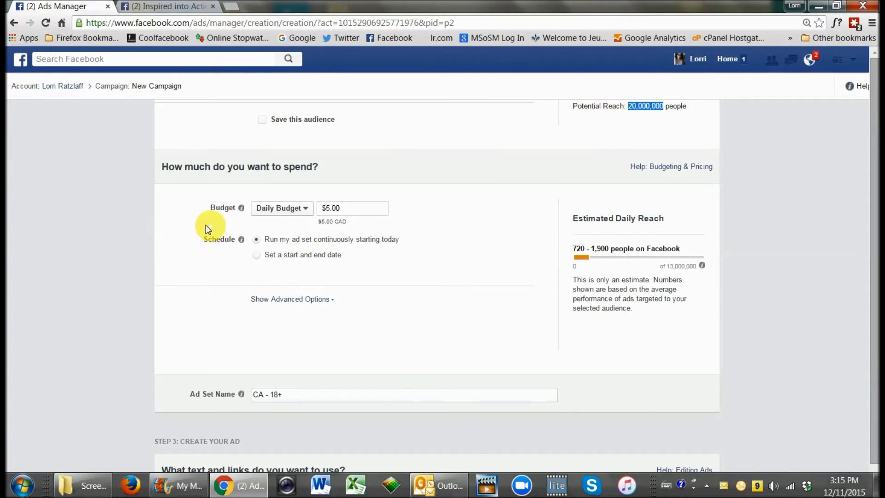
scroll(55, 305, down, 7)
Go back to the campaign objectives and choose Promote your Page for the Inspired into Action page.
scroll(69, 308, up, 15)
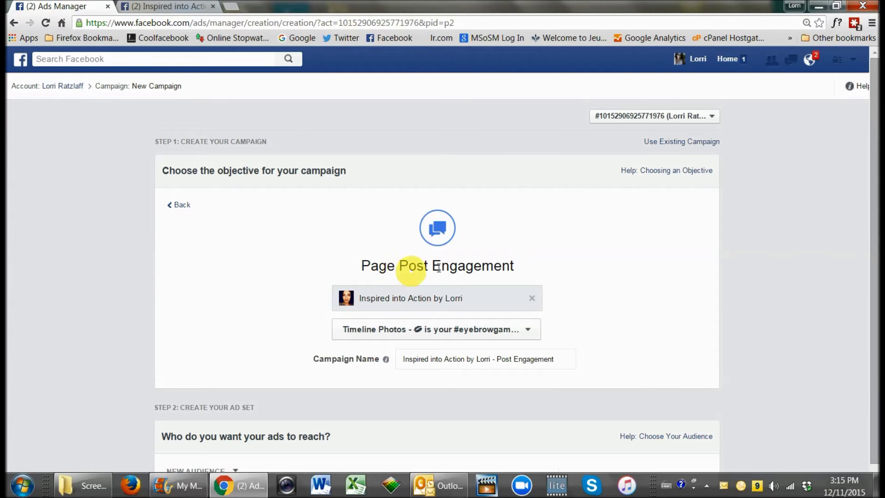
click(181, 206)
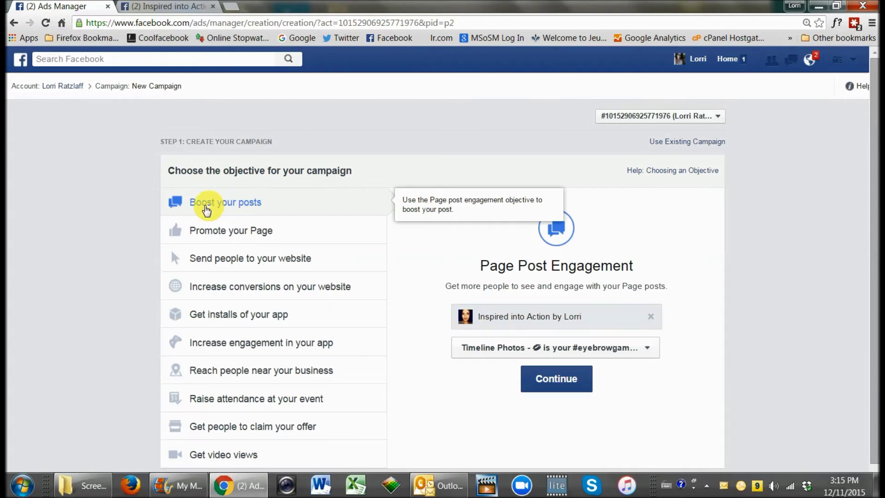
click(215, 231)
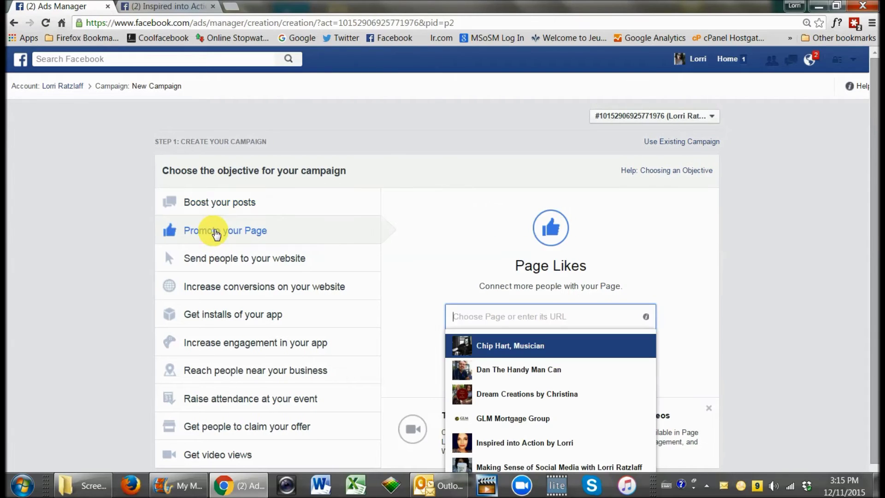
click(503, 441)
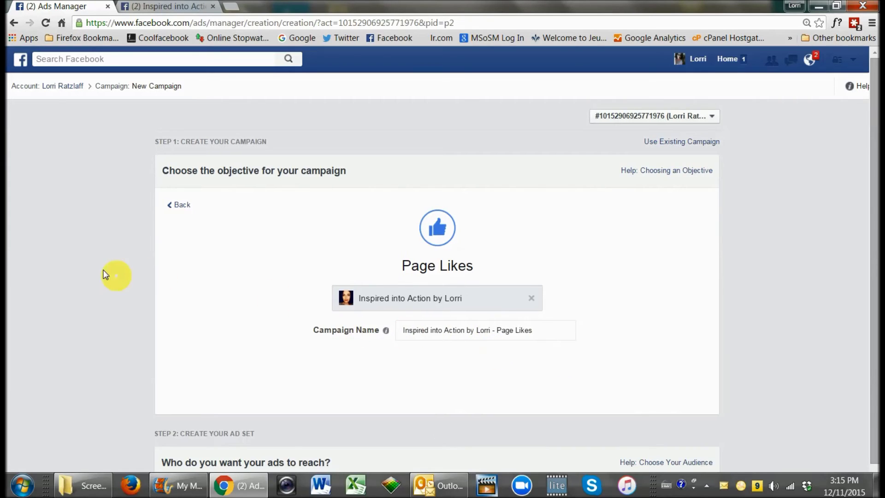
Look over the Page Likes campaign's audience, connections, budget and estimated reach, and return to the list of objectives.
scroll(81, 265, down, 2)
scroll(79, 260, down, 4)
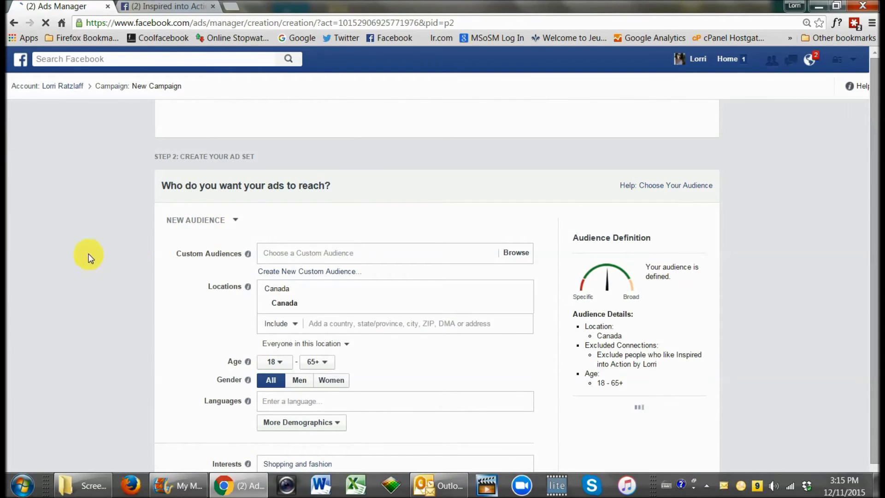
scroll(86, 251, down, 12)
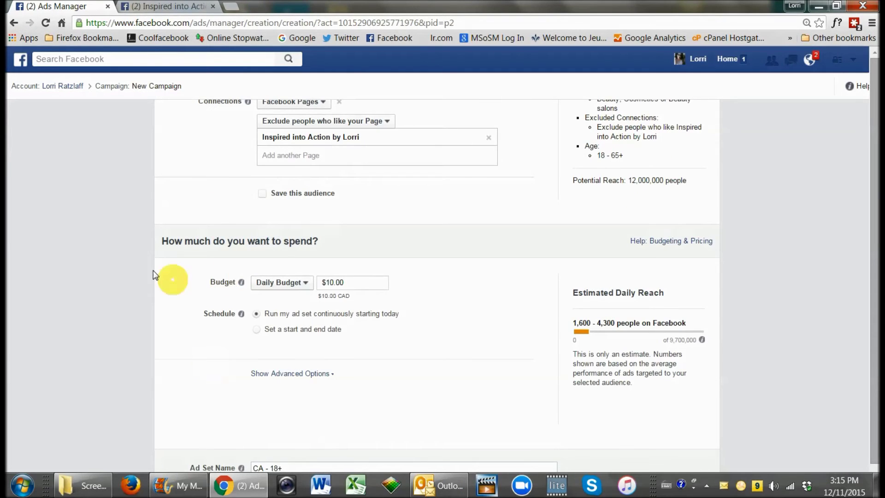
scroll(139, 267, up, 18)
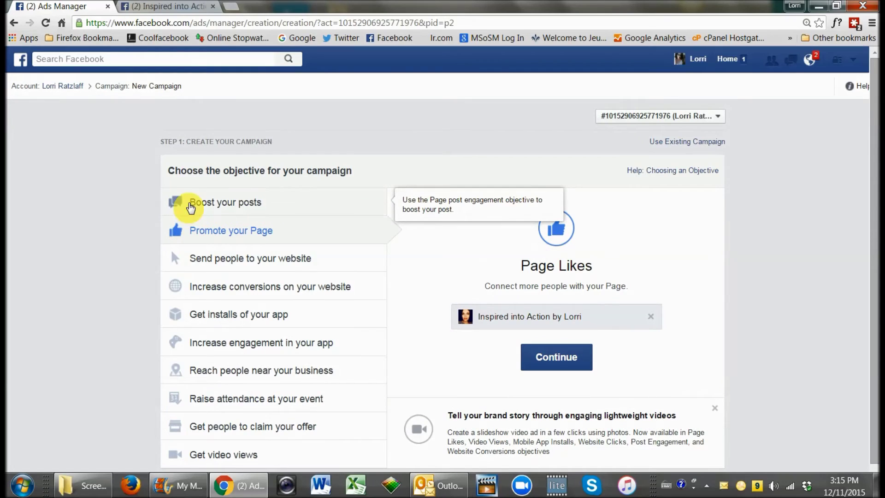
Set the objective to Boost your posts for the Inspired into Action page and look through the page's older timeline posts.
click(221, 206)
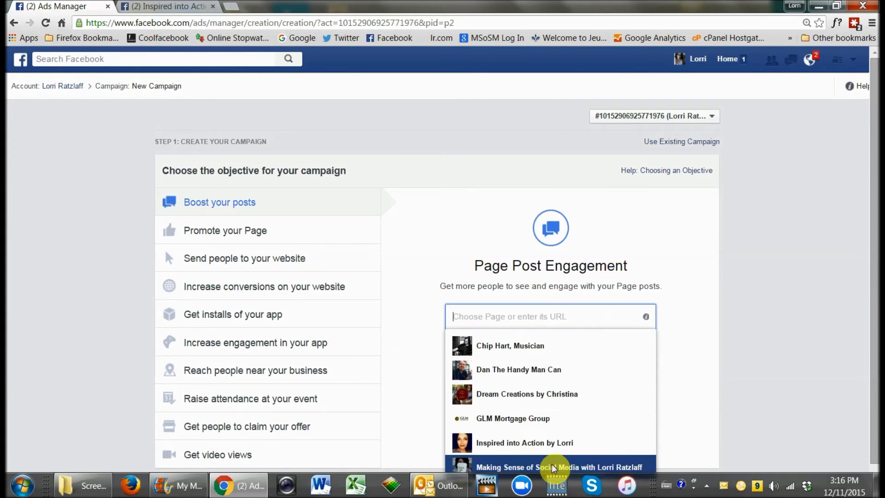
click(535, 443)
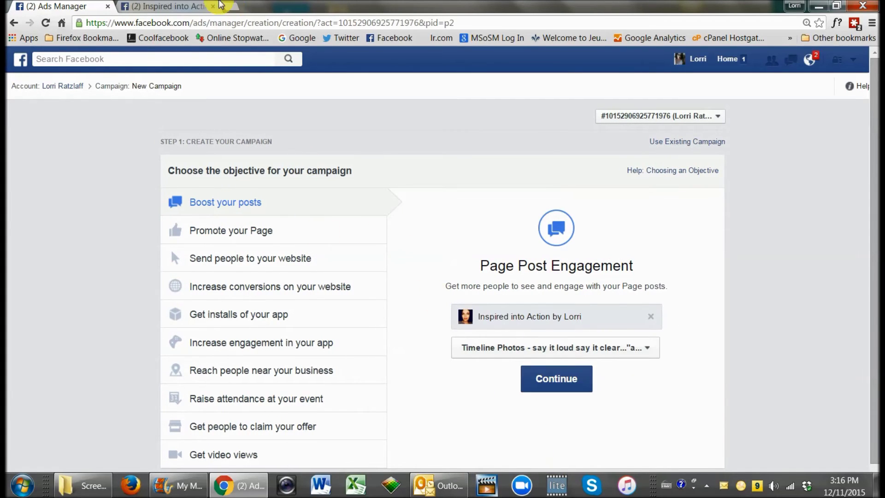
click(190, 6)
scroll(520, 306, down, 6)
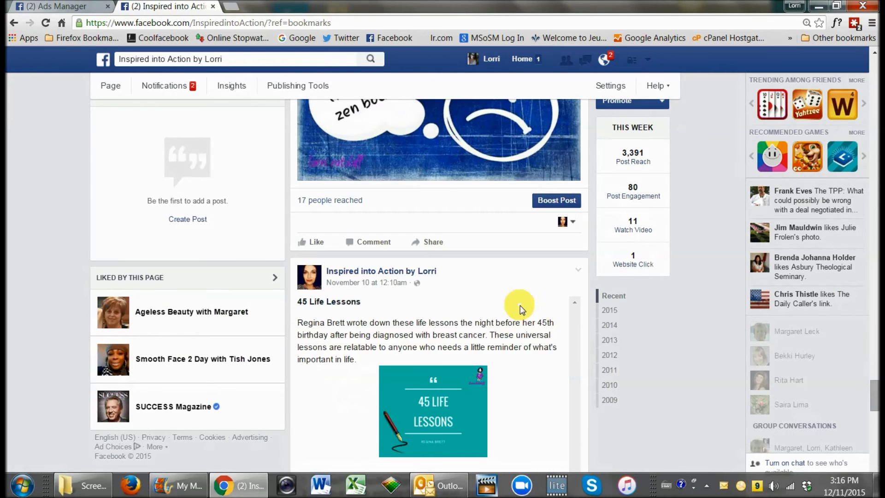
scroll(553, 230, down, 8)
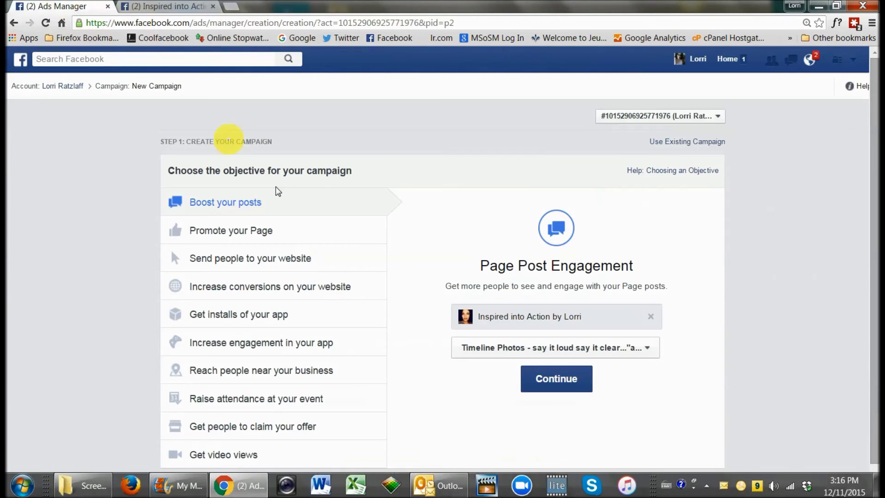
Continue with the "say it loud say it clear" timeline photo post, look over its ad set and preview, and return to the objectives.
click(561, 396)
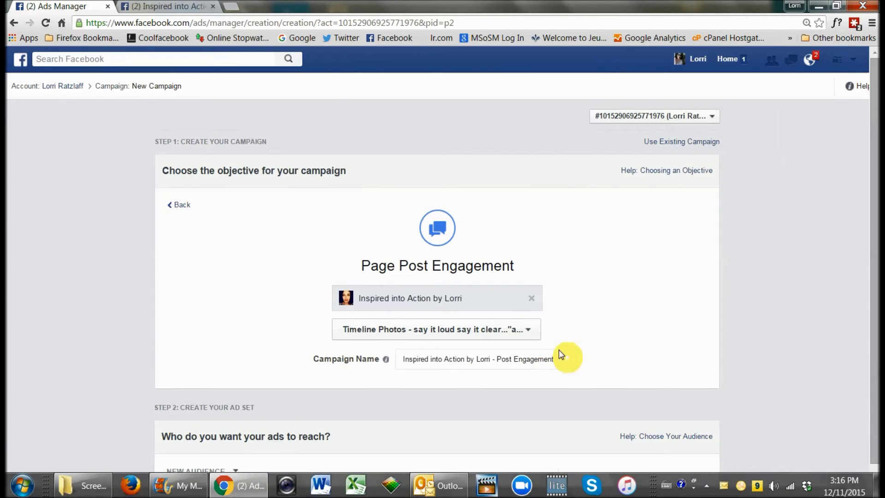
scroll(389, 322, down, 4)
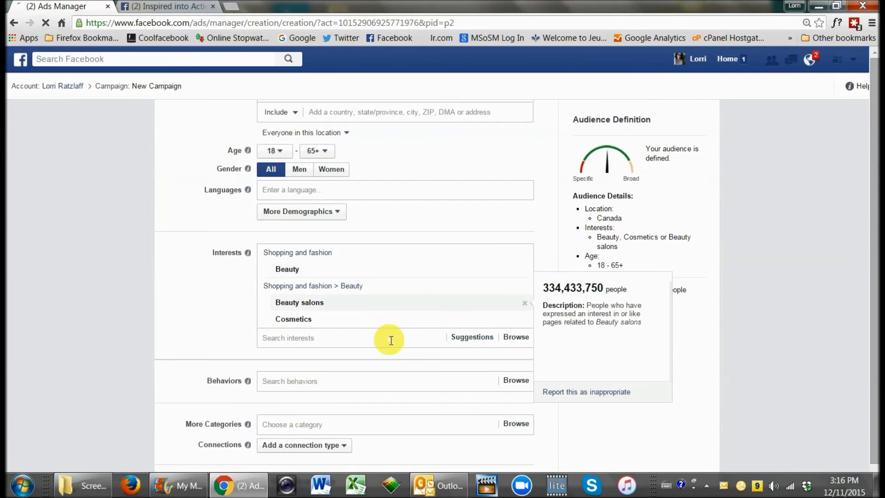
scroll(660, 361, down, 4)
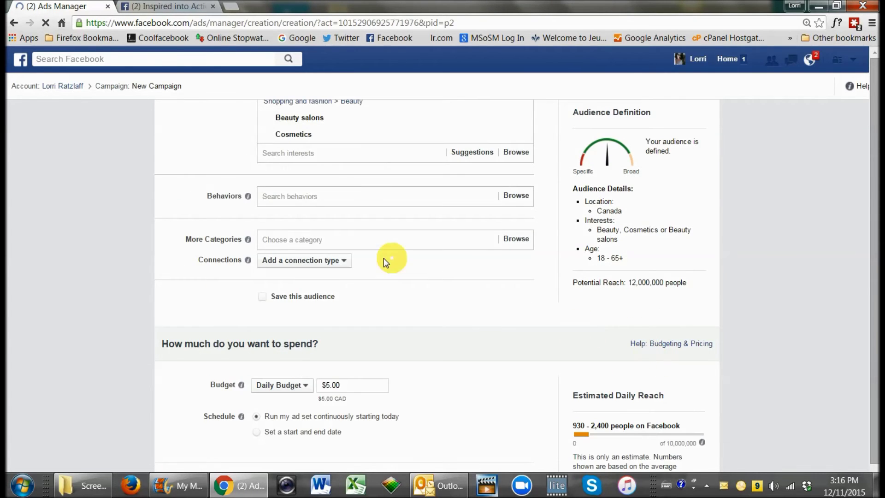
scroll(389, 259, down, 12)
scroll(365, 245, down, 5)
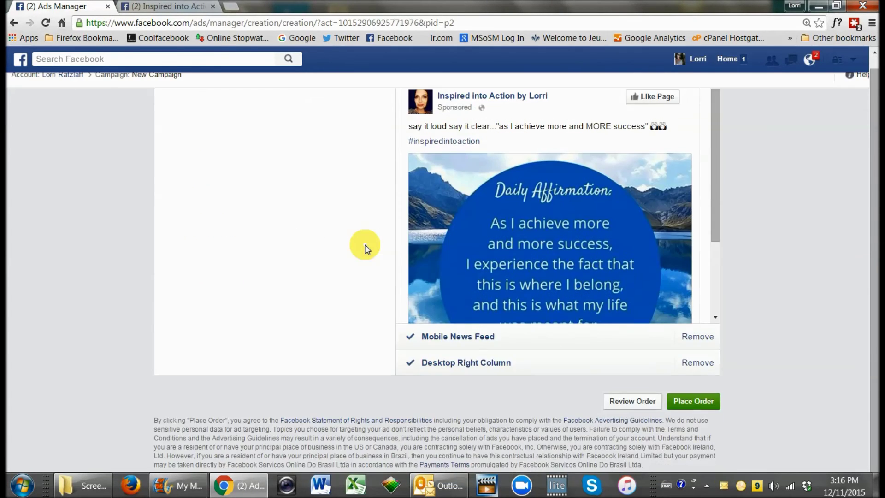
scroll(362, 243, up, 20)
scroll(361, 242, up, 3)
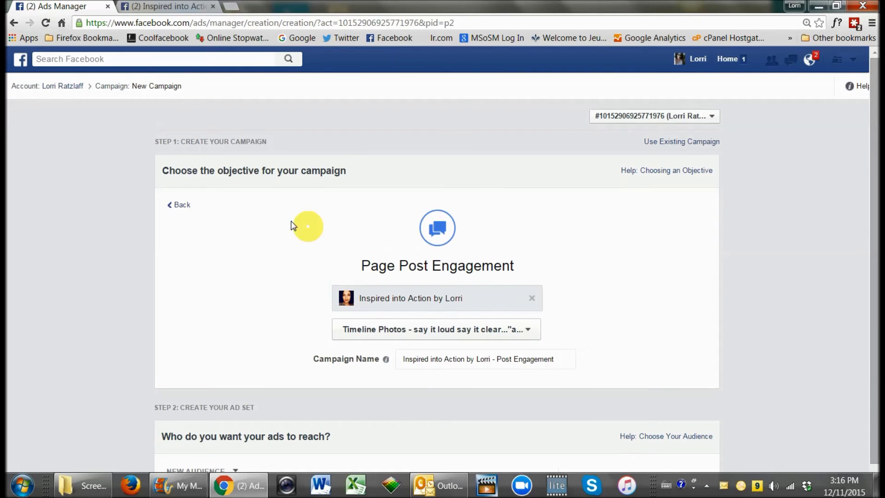
click(180, 204)
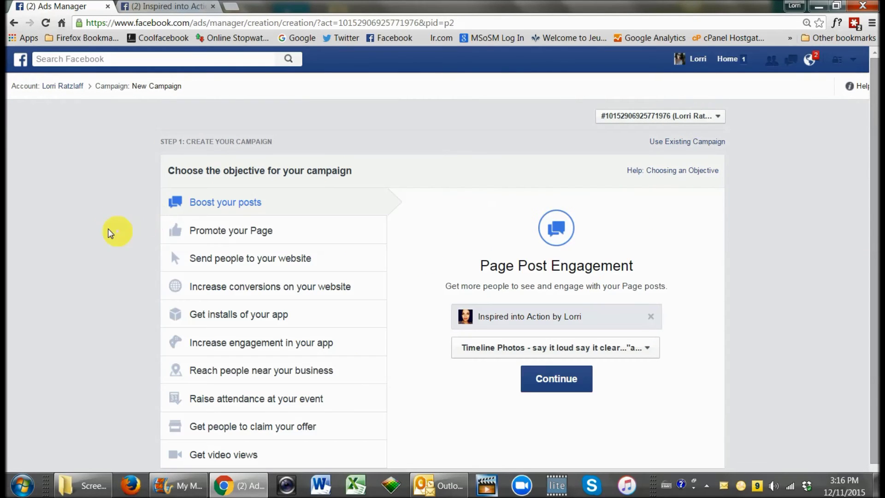